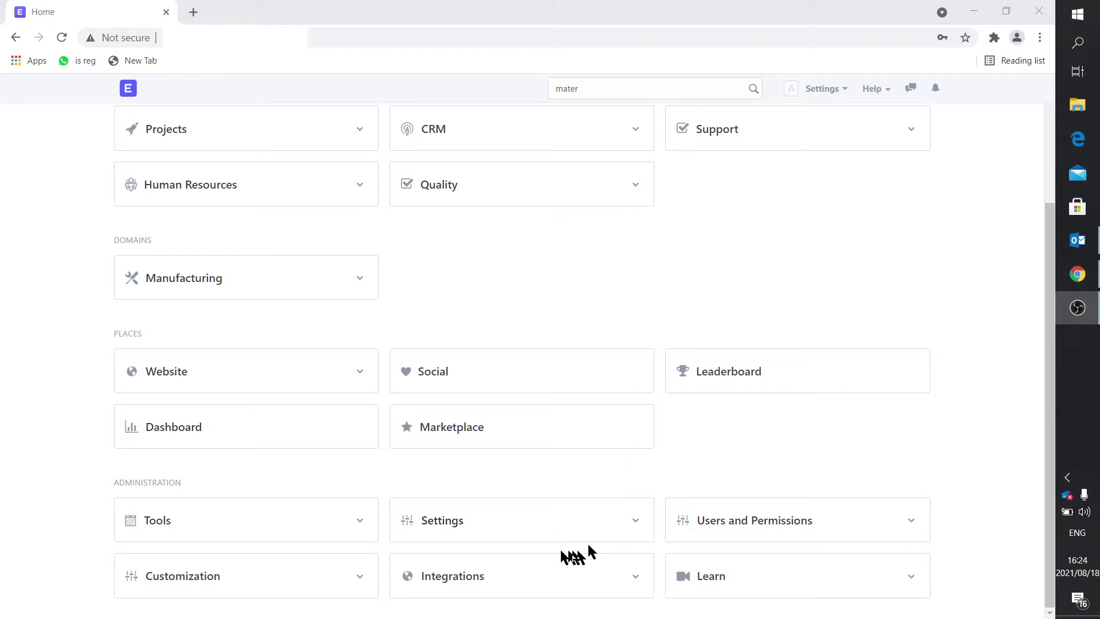
# Open the Letter Head list from the Settings module to review the available letter heads
pyautogui.click(504, 527)
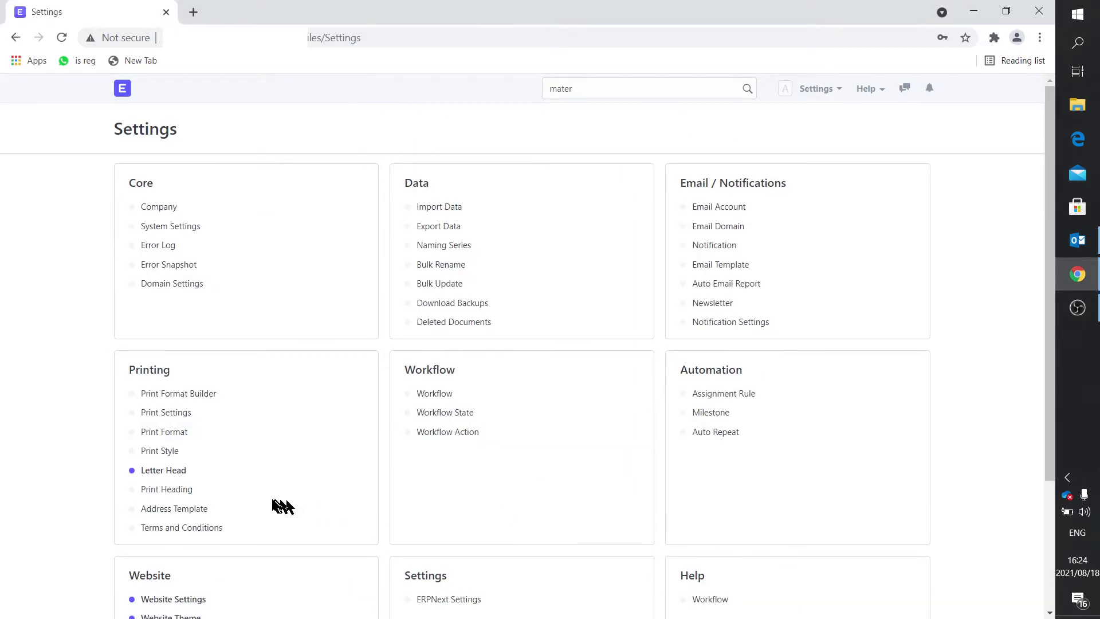
pyautogui.click(164, 471)
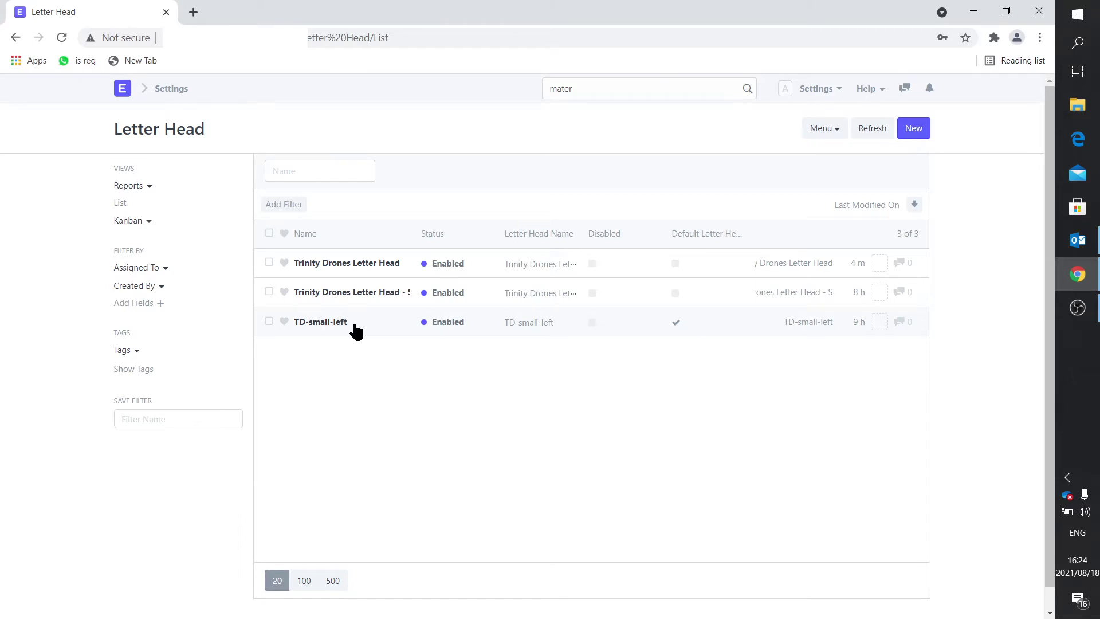
# Open the Trinity Drones company record from Settings and examine the Default Letter Head field in its default values
pyautogui.click(127, 95)
pyautogui.click(466, 524)
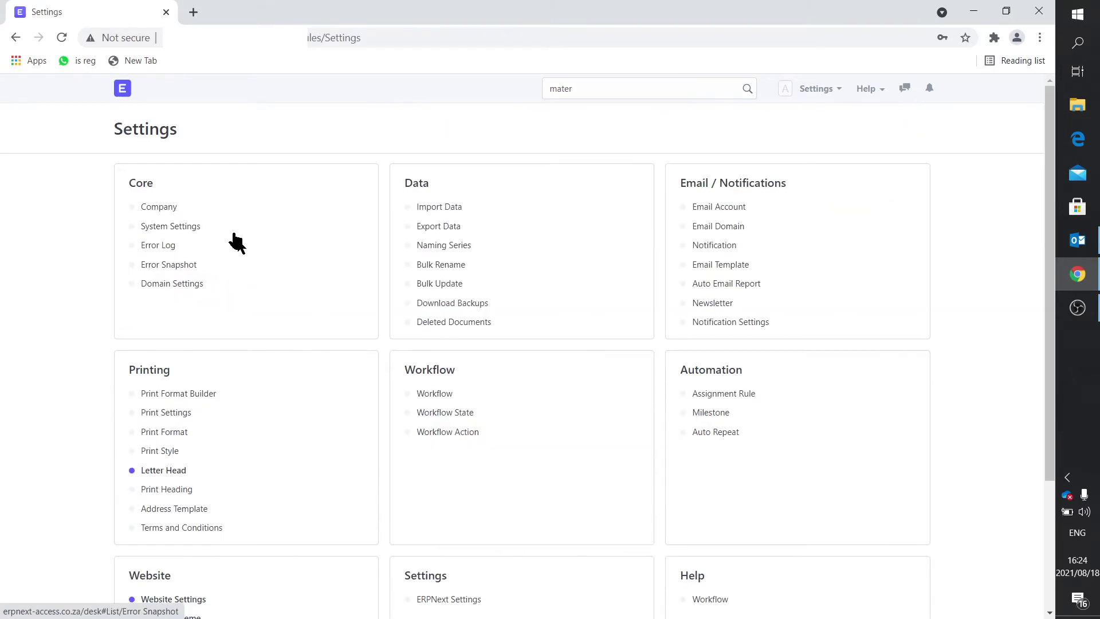
pyautogui.click(169, 209)
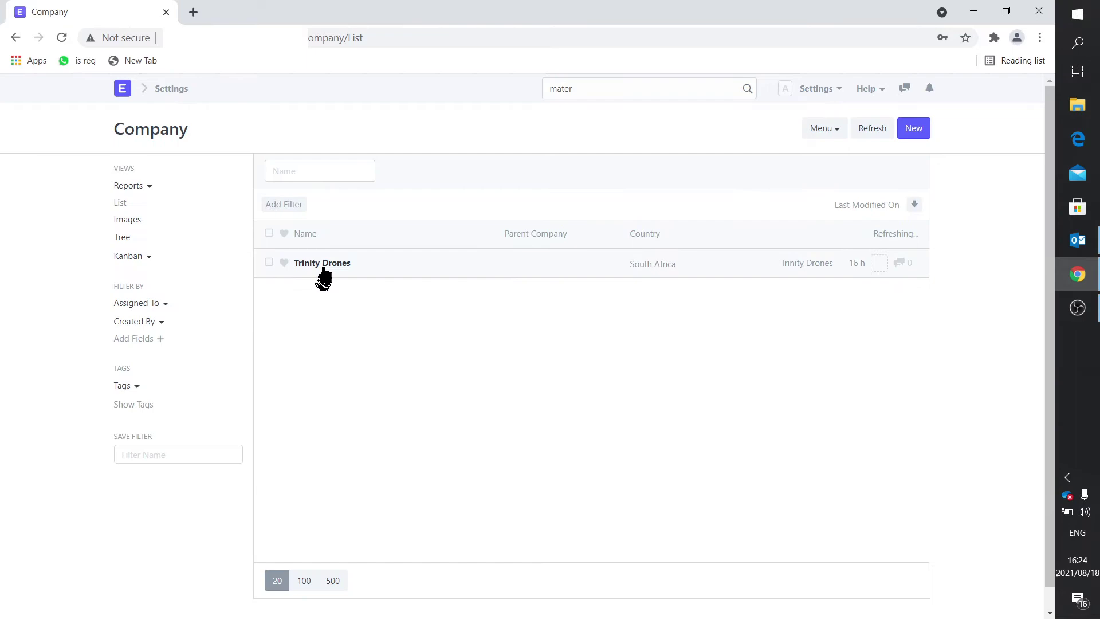
pyautogui.click(324, 268)
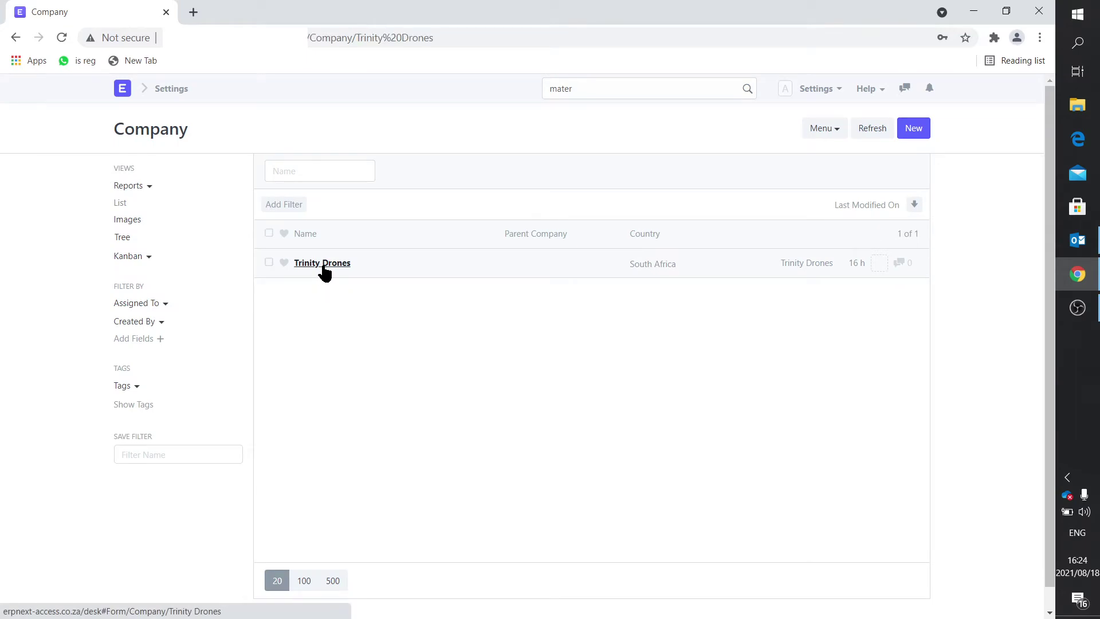
pyautogui.scroll(-5, 369, 427)
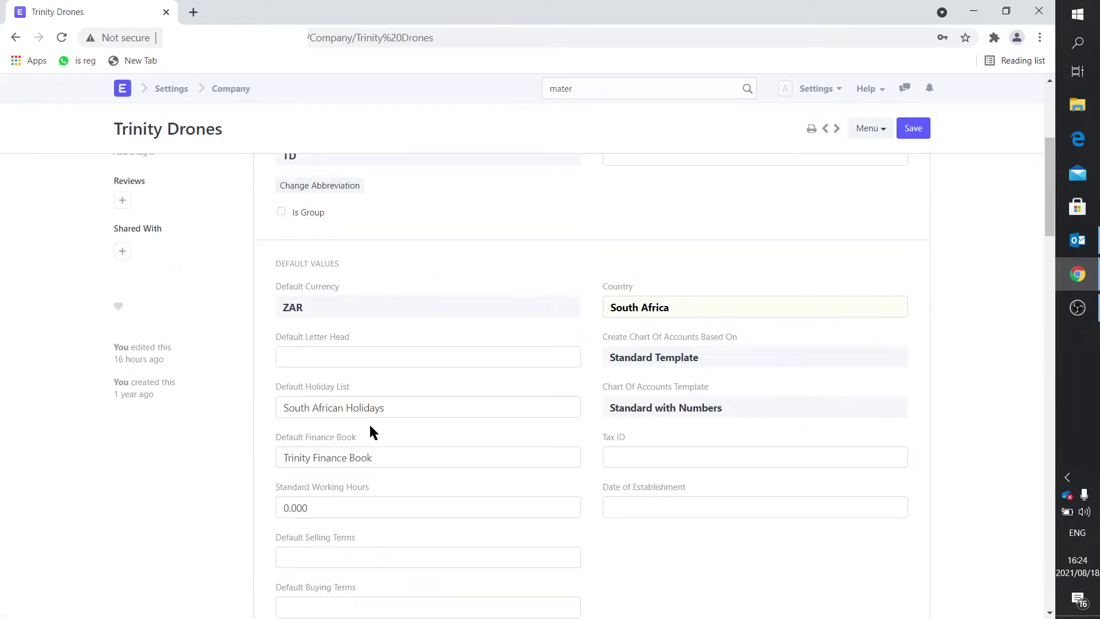
pyautogui.scroll(-1, 369, 427)
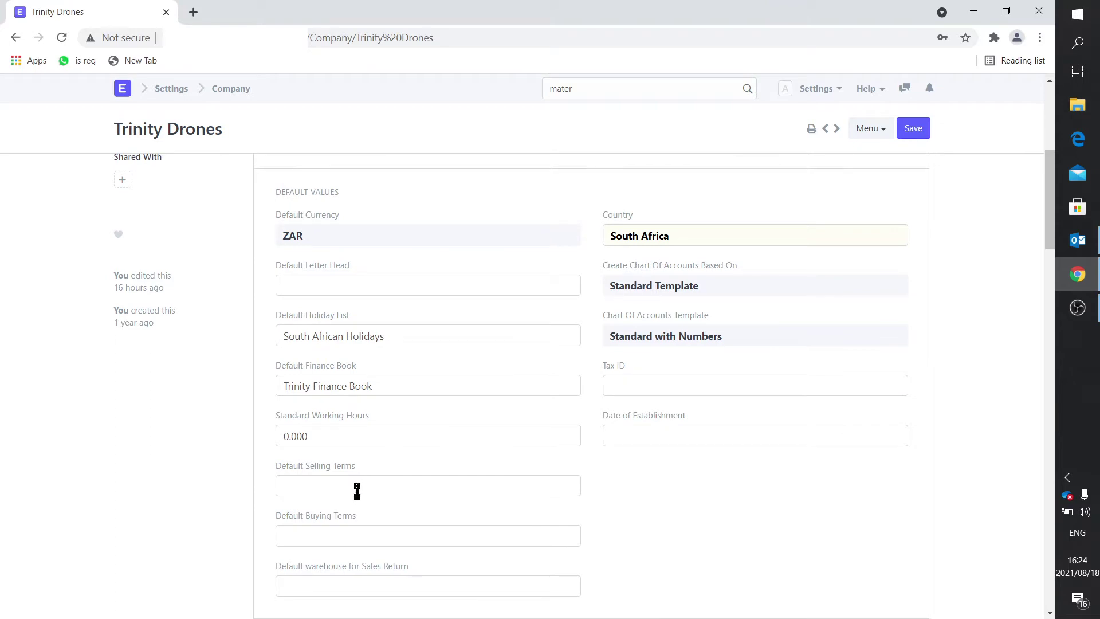
pyautogui.scroll(-1, 356, 491)
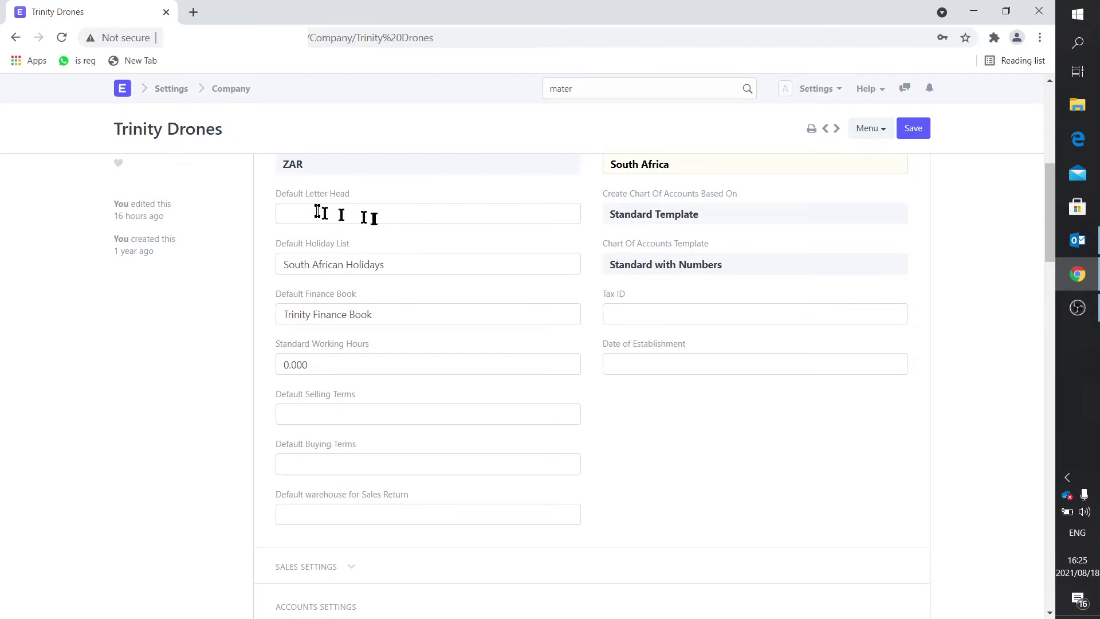
# Return to the Letter Head list in Settings to check which letter head is marked as default
pyautogui.click(123, 91)
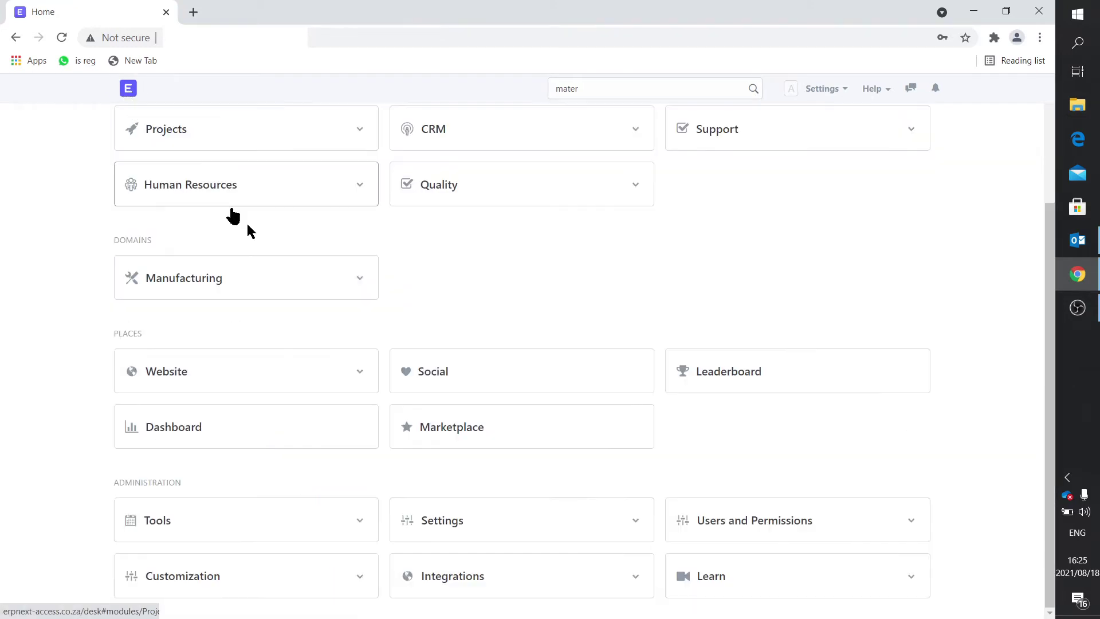
pyautogui.click(454, 522)
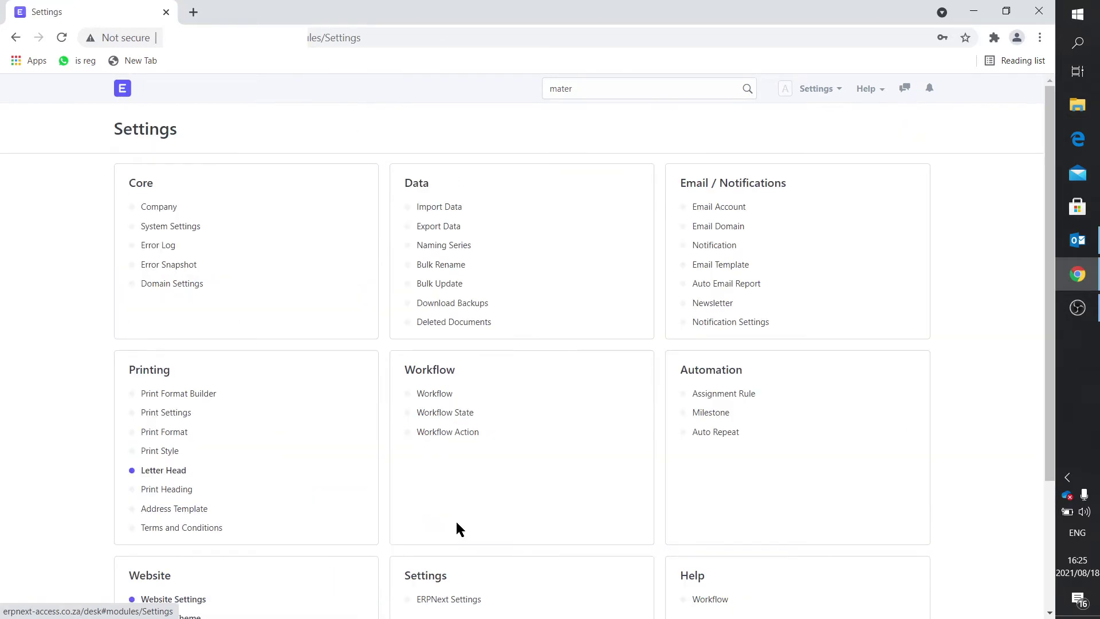
pyautogui.click(171, 473)
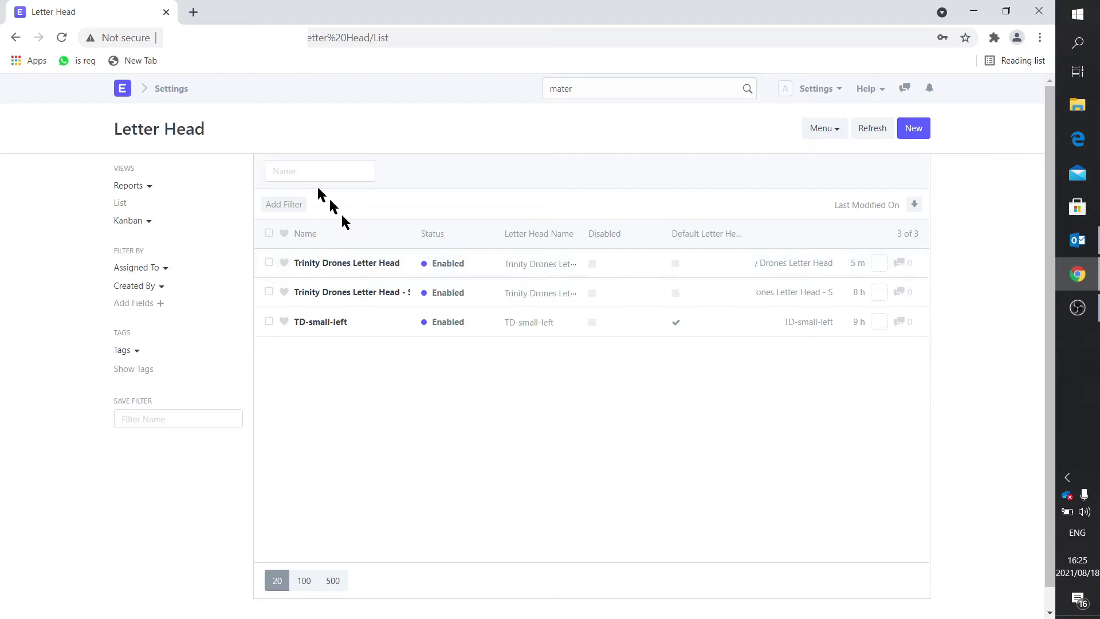
# Open the City Power purchase invoice from Buying, preview its printout with the letter head, and return to the form
pyautogui.click(124, 94)
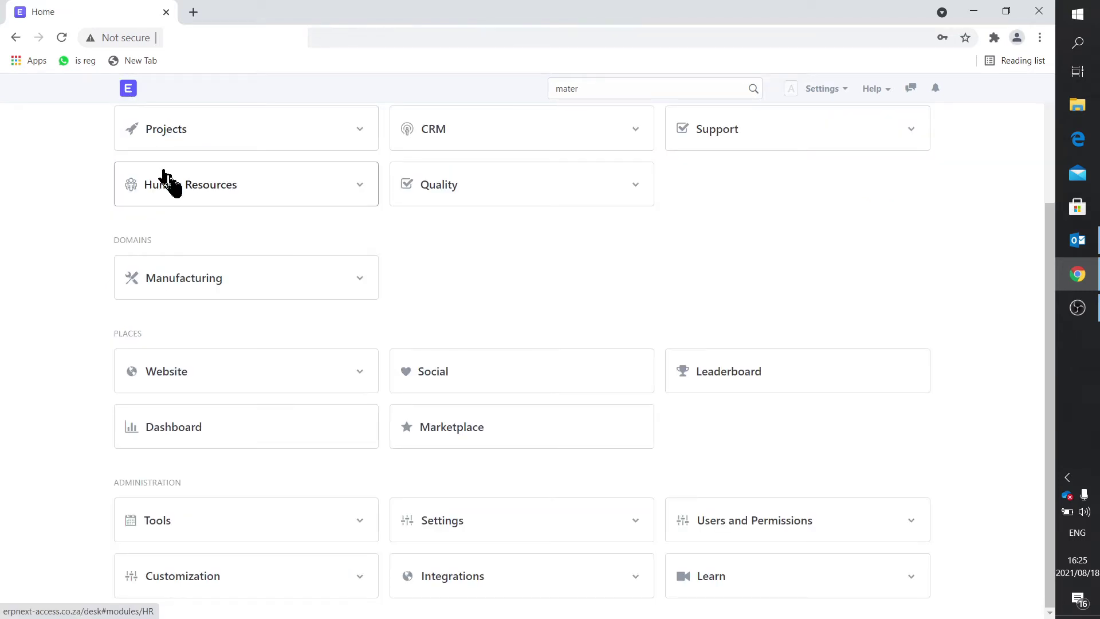
pyautogui.scroll(3, 192, 221)
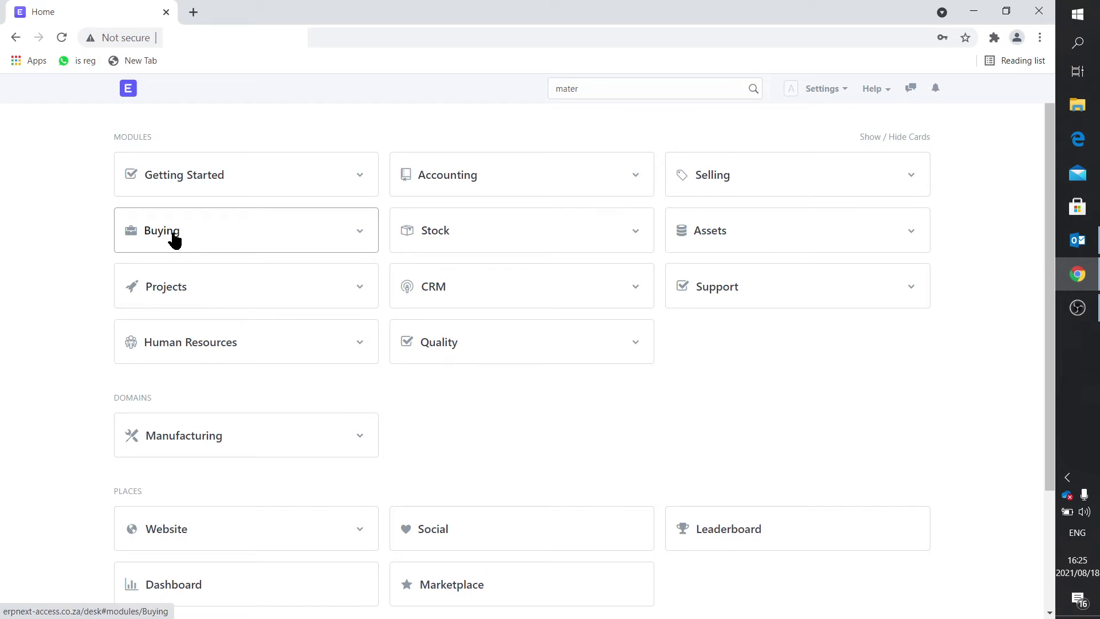
pyautogui.click(173, 239)
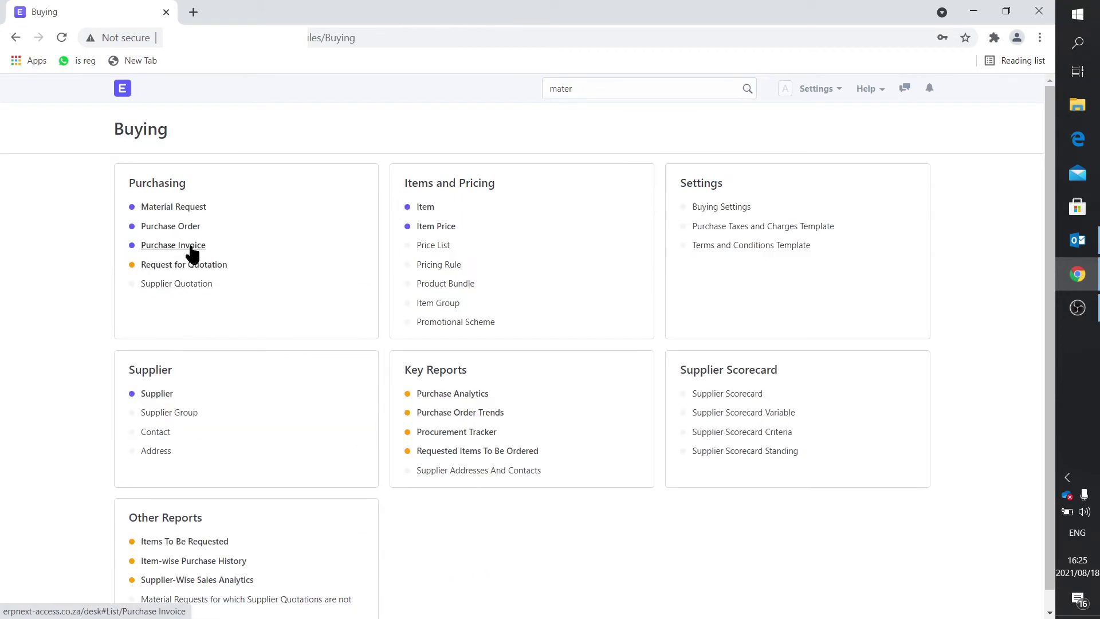
pyautogui.click(189, 245)
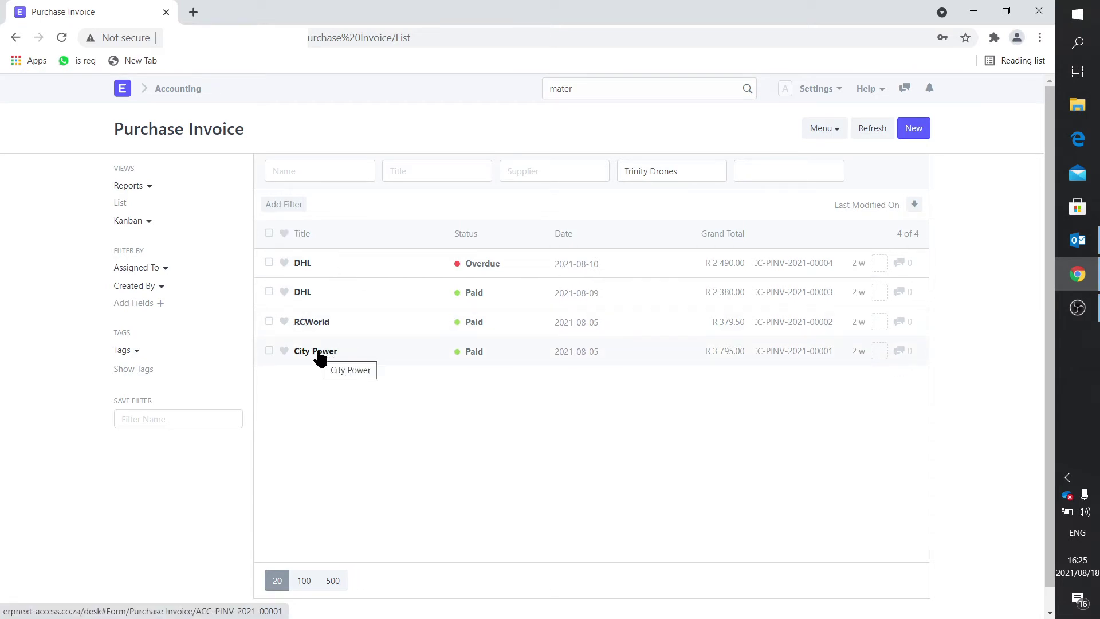
pyautogui.click(317, 351)
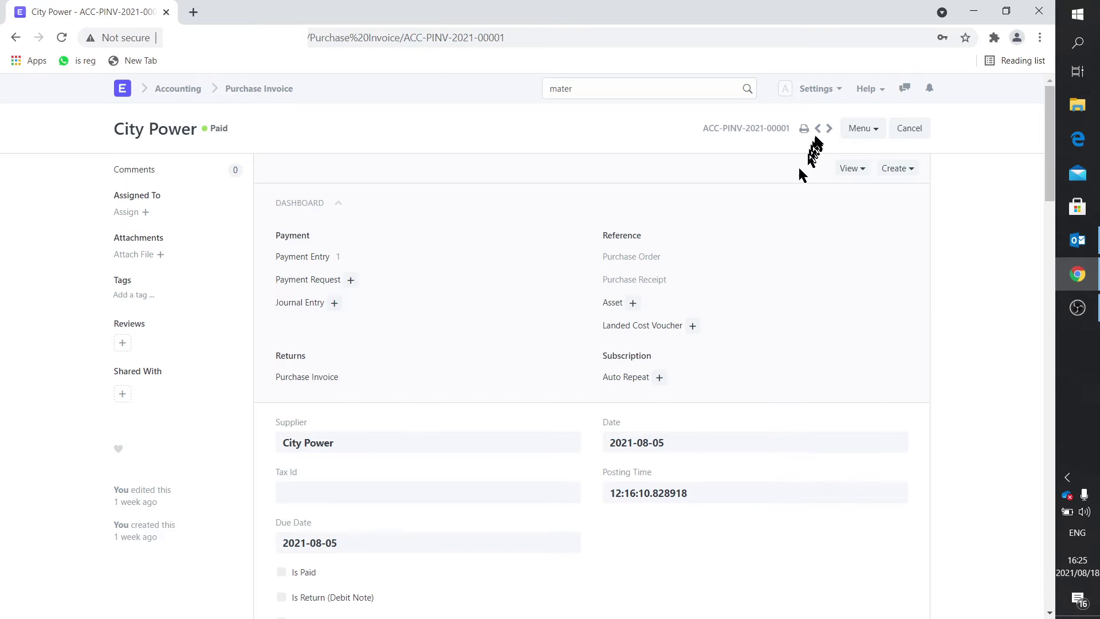
pyautogui.click(804, 131)
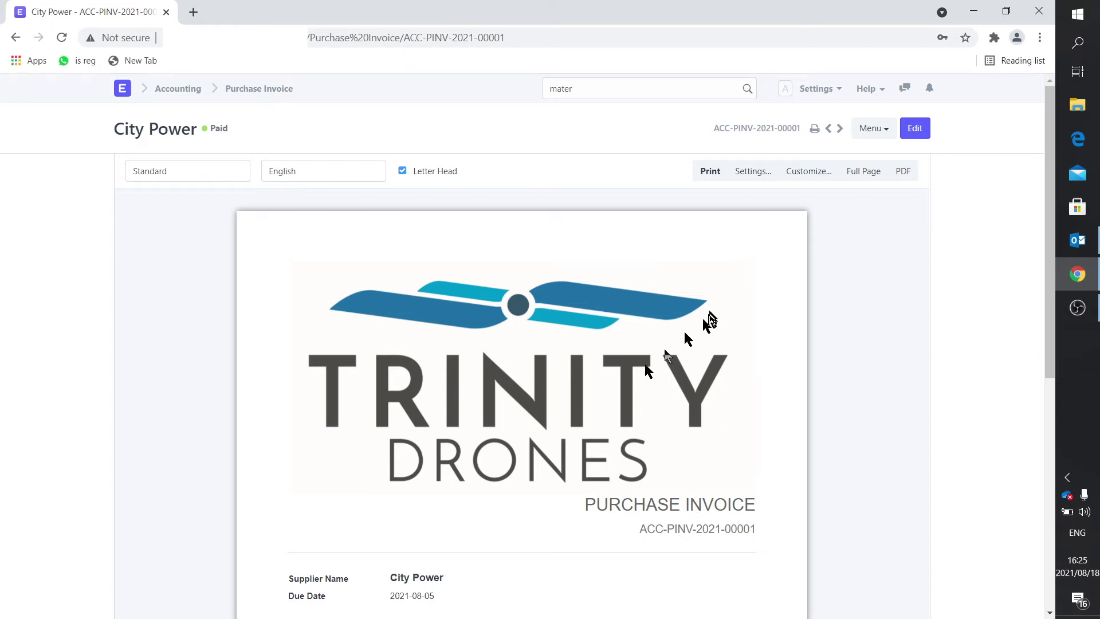
pyautogui.click(814, 130)
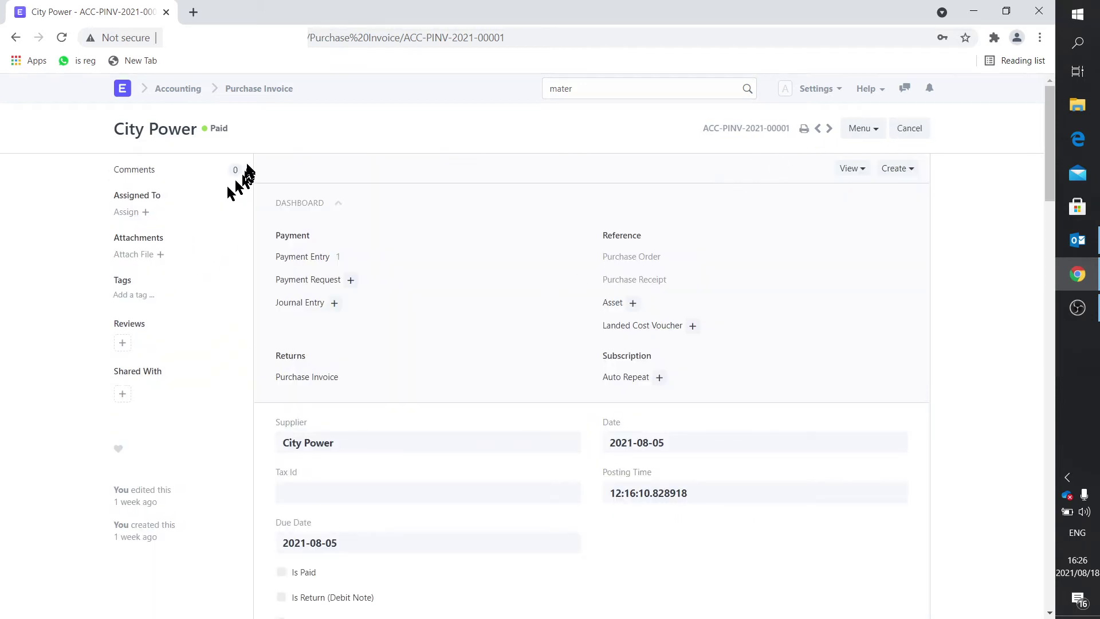
# Go back to the Buying module and view the Purchase Invoice list
pyautogui.click(127, 94)
pyautogui.click(152, 229)
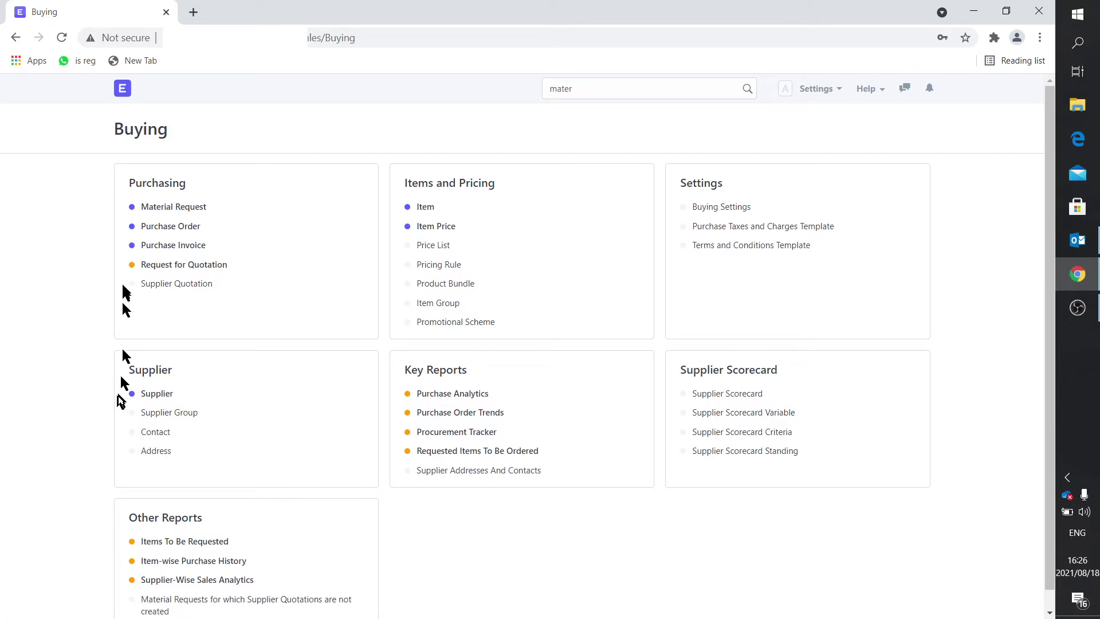
pyautogui.click(152, 249)
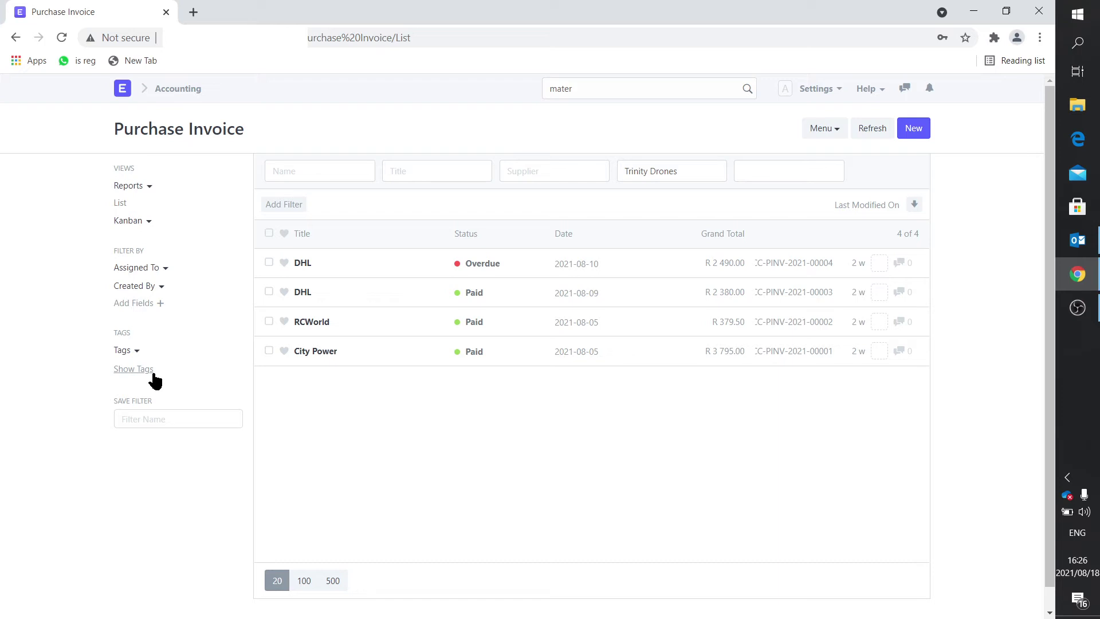
pyautogui.click(154, 371)
# Reopen the City Power purchase invoice and check its print preview once more before returning to the form
pyautogui.click(123, 92)
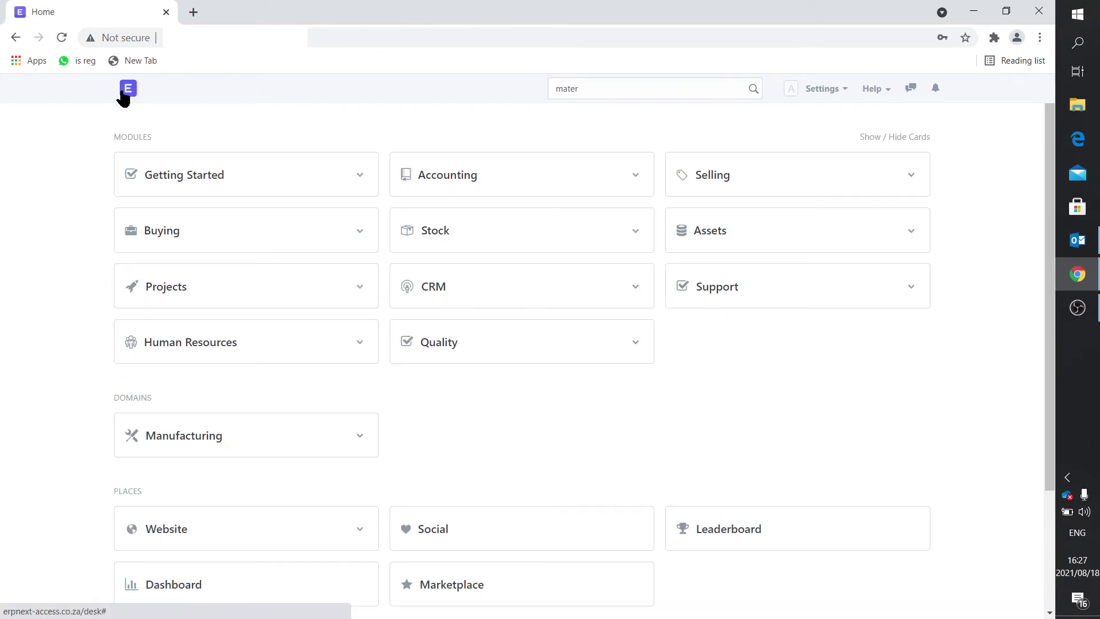
pyautogui.click(167, 232)
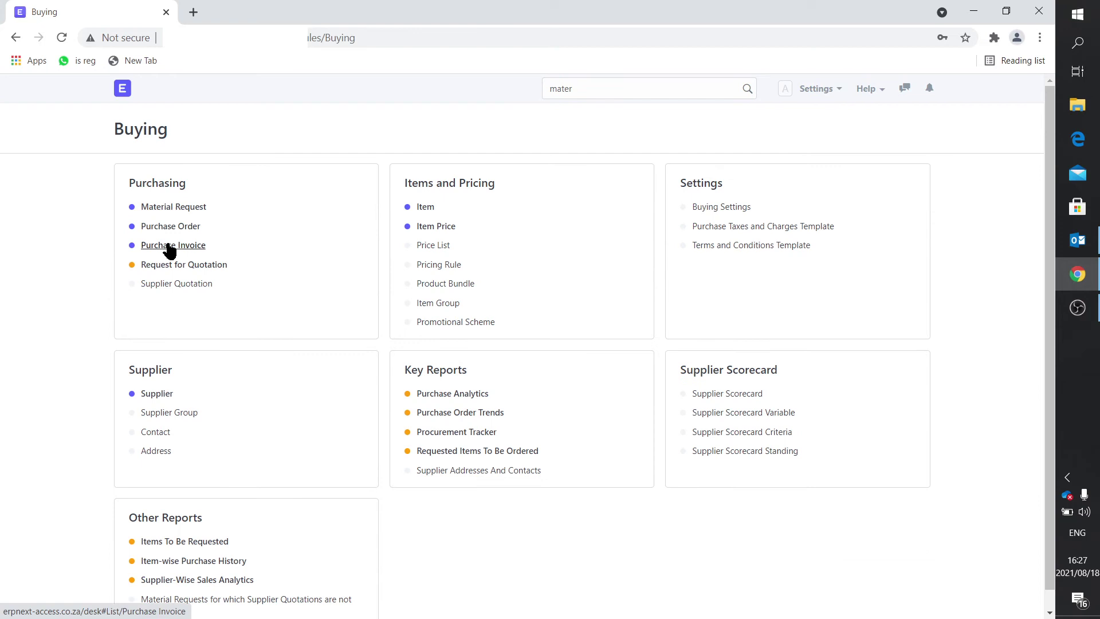
pyautogui.click(169, 246)
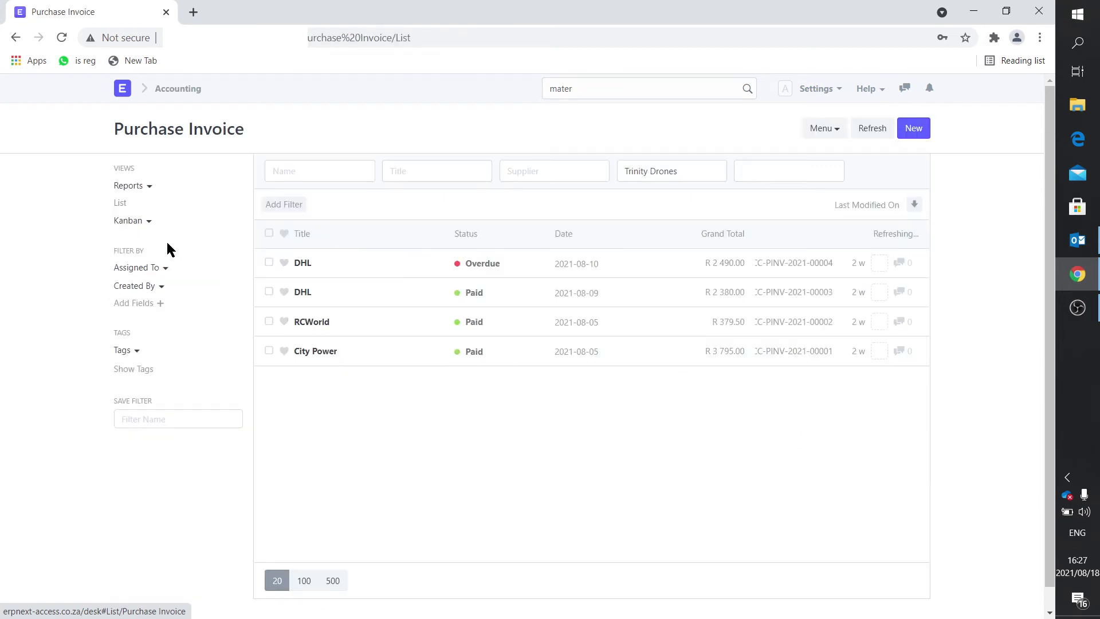
pyautogui.click(316, 351)
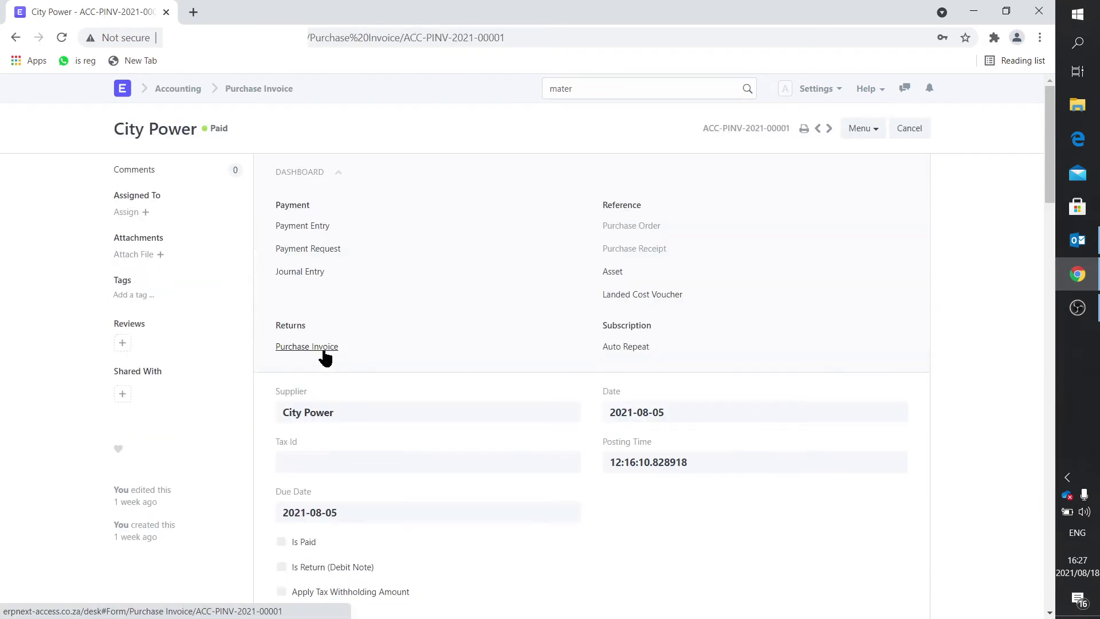
pyautogui.click(803, 130)
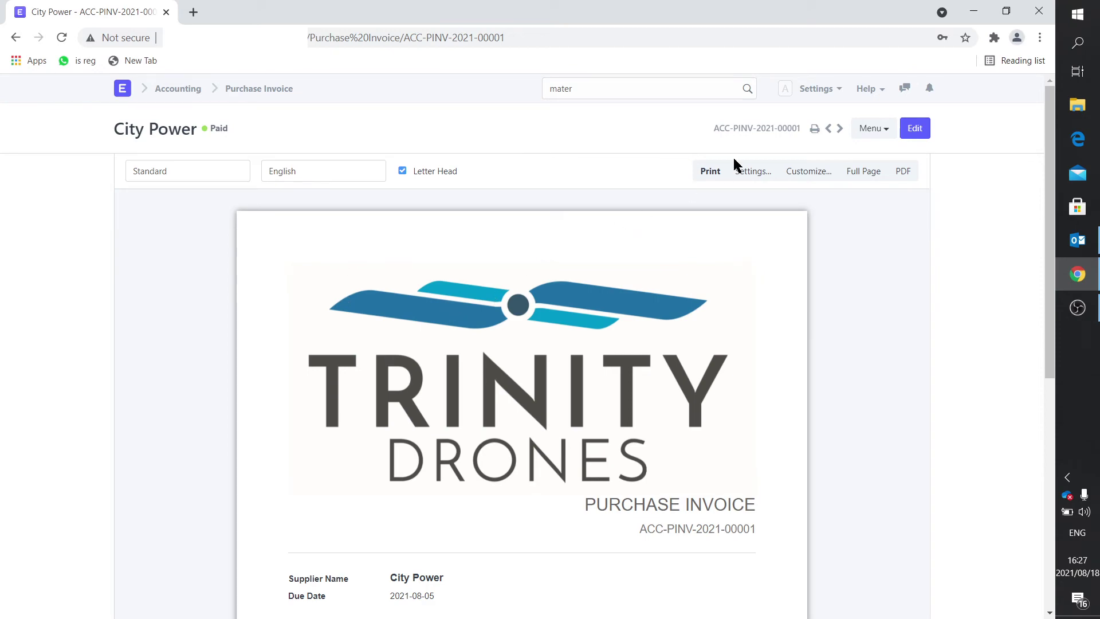
pyautogui.click(814, 128)
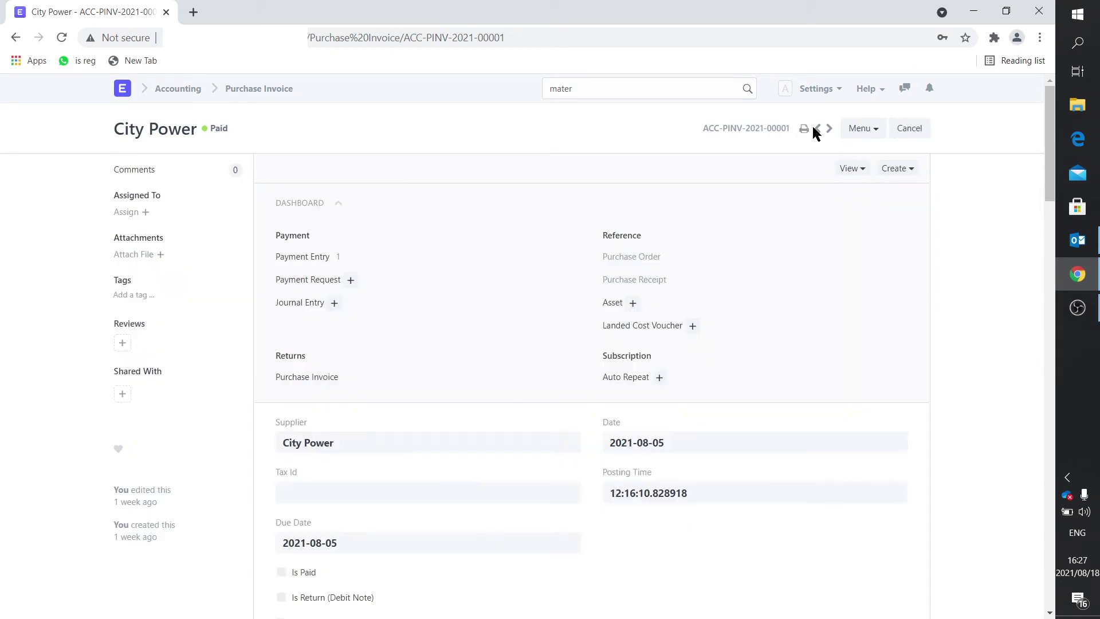
# Expand the Printing Settings section of the City Power invoice to check which letter head it uses
pyautogui.scroll(-15, 388, 412)
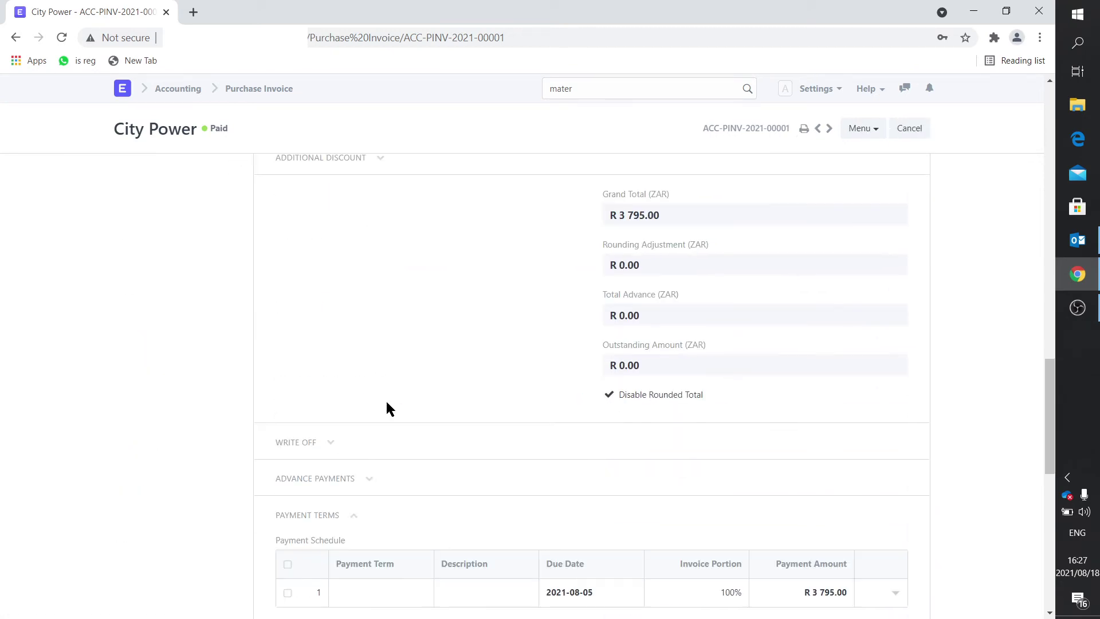
pyautogui.scroll(-5, 387, 408)
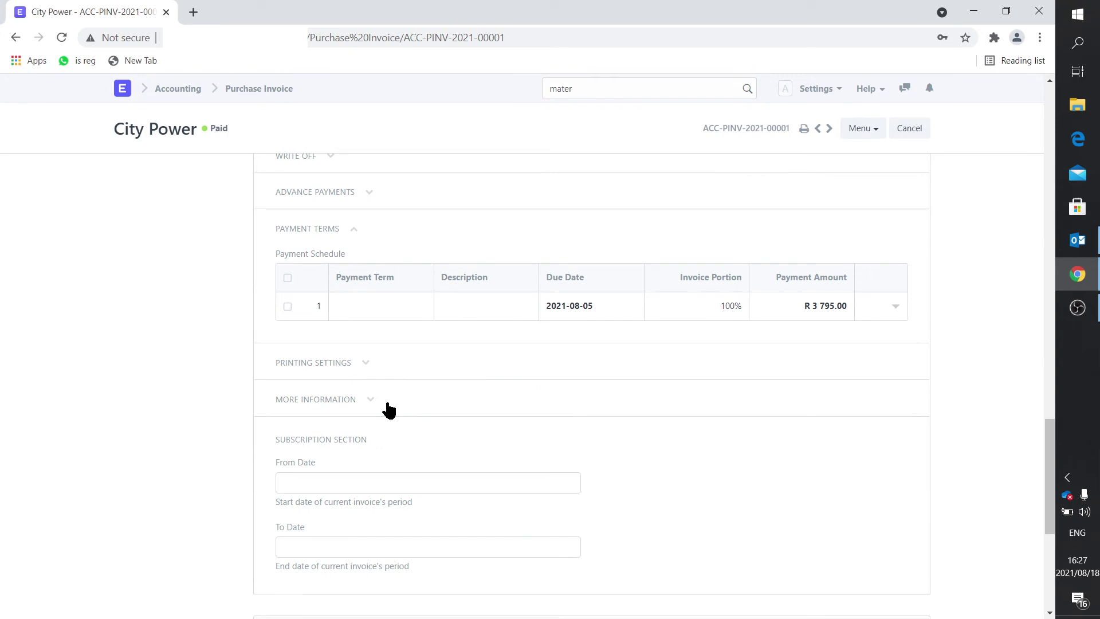
pyautogui.scroll(-4, 389, 411)
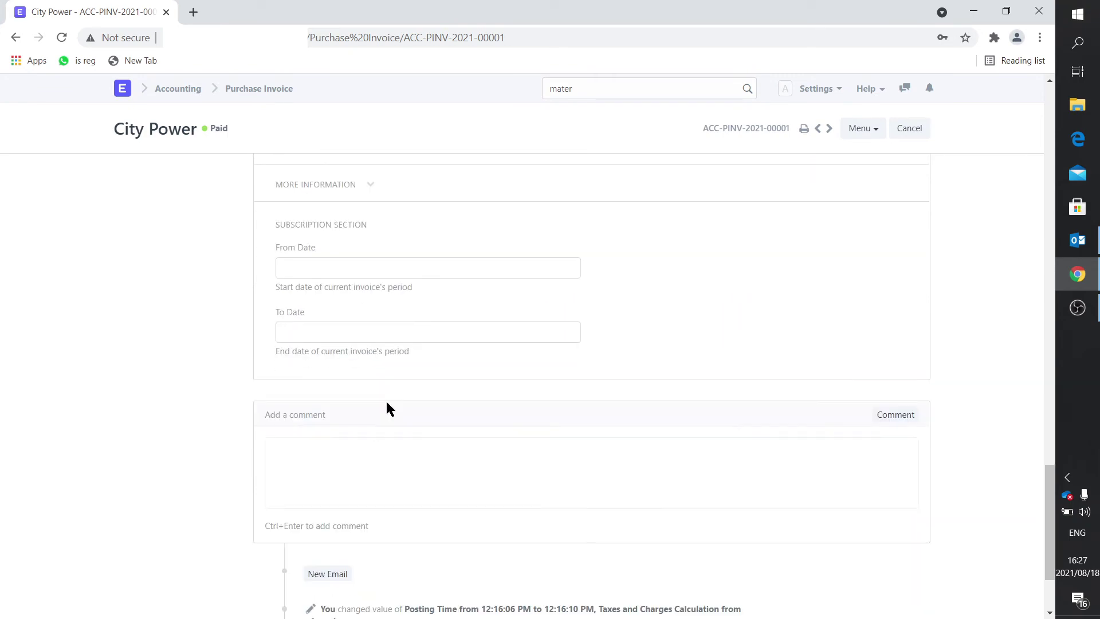
pyautogui.scroll(-1, 387, 399)
pyautogui.scroll(4, 387, 400)
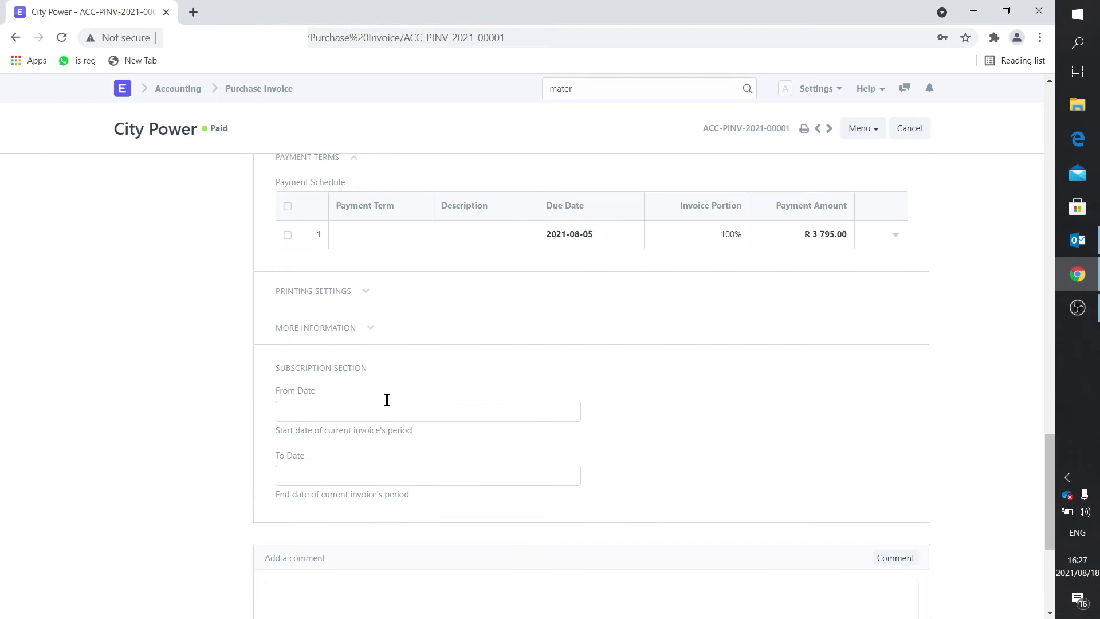
pyautogui.click(365, 292)
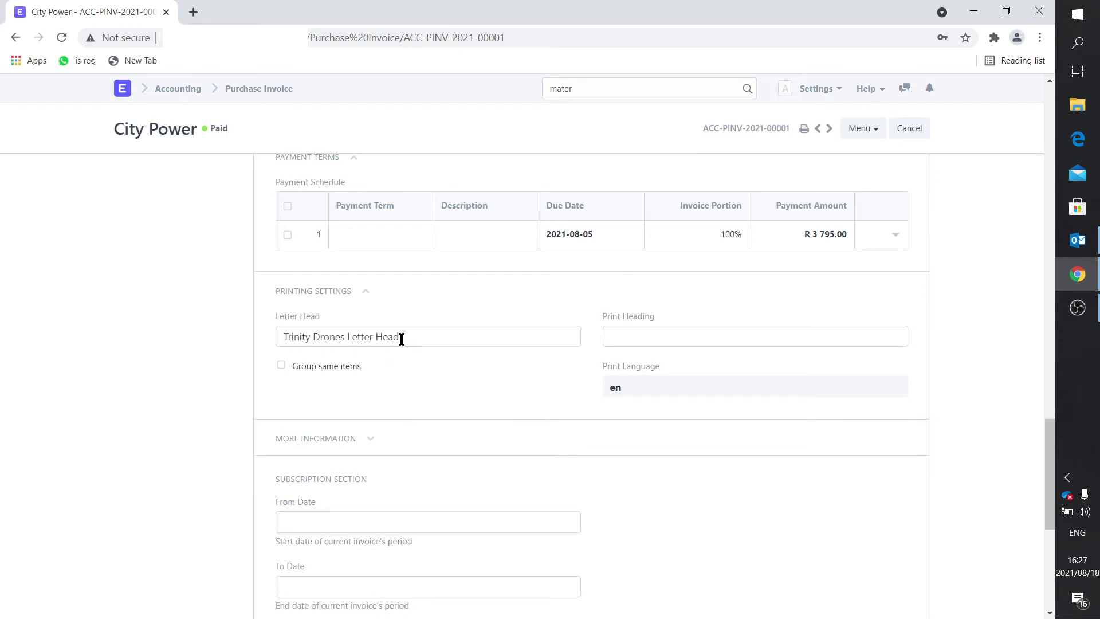
# Open the Trinity Drones Letter Head record from the Letter Head list in Settings to inspect its image
pyautogui.click(122, 89)
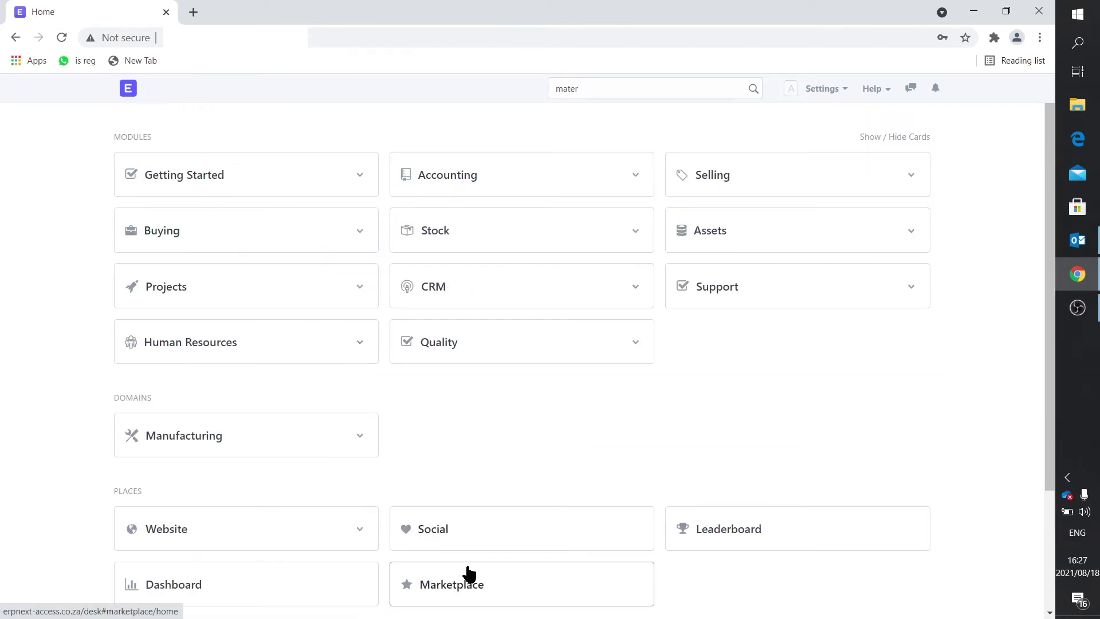
pyautogui.scroll(-3, 467, 550)
pyautogui.click(464, 531)
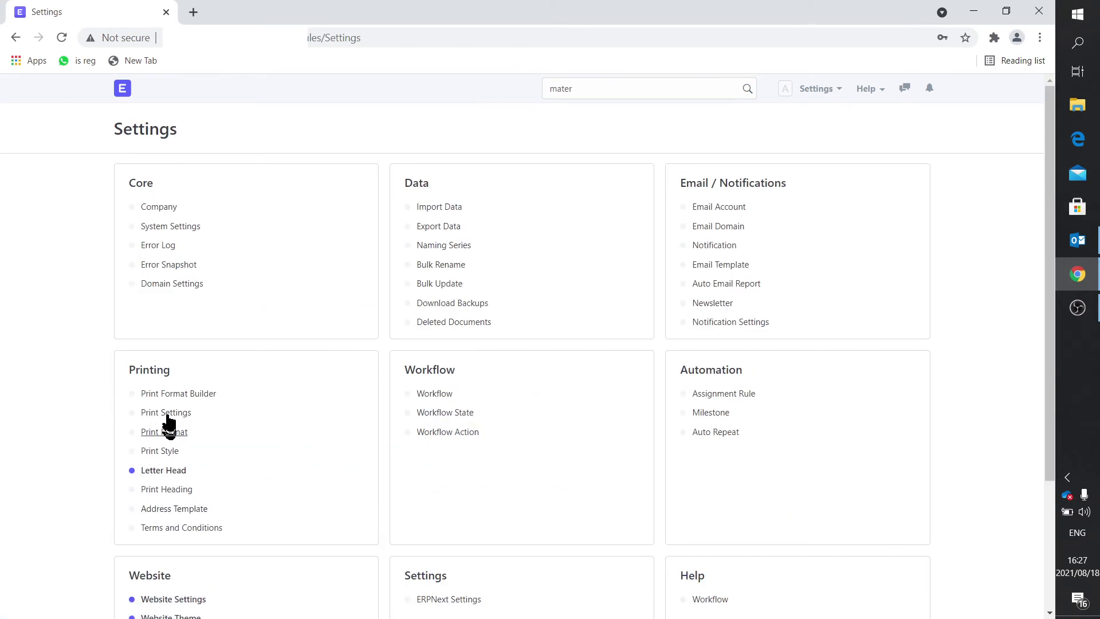
pyautogui.click(177, 472)
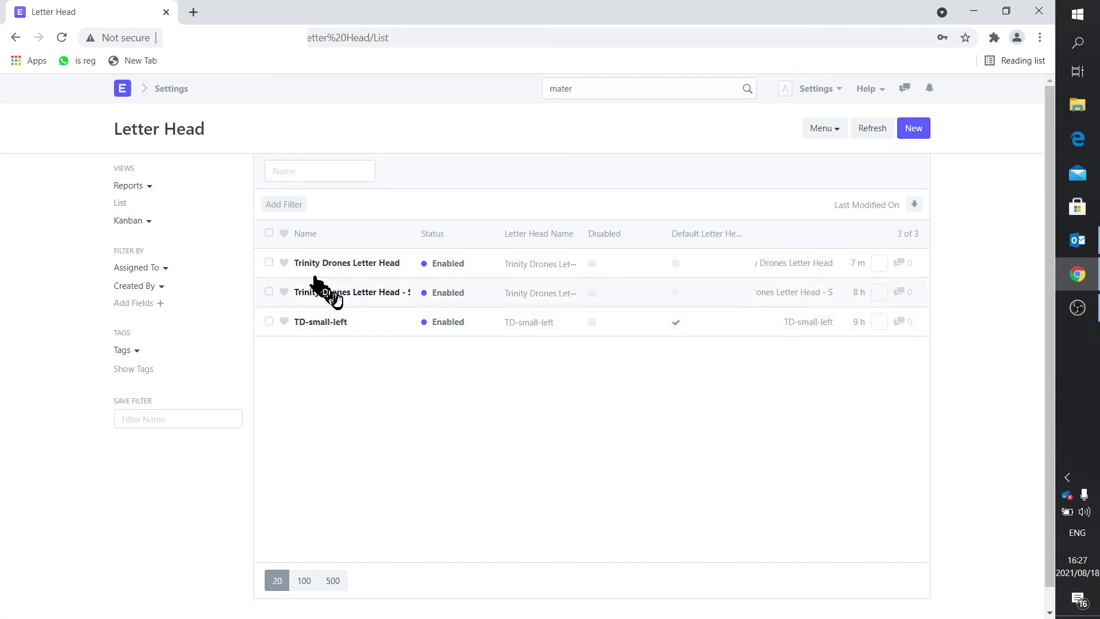
pyautogui.click(340, 264)
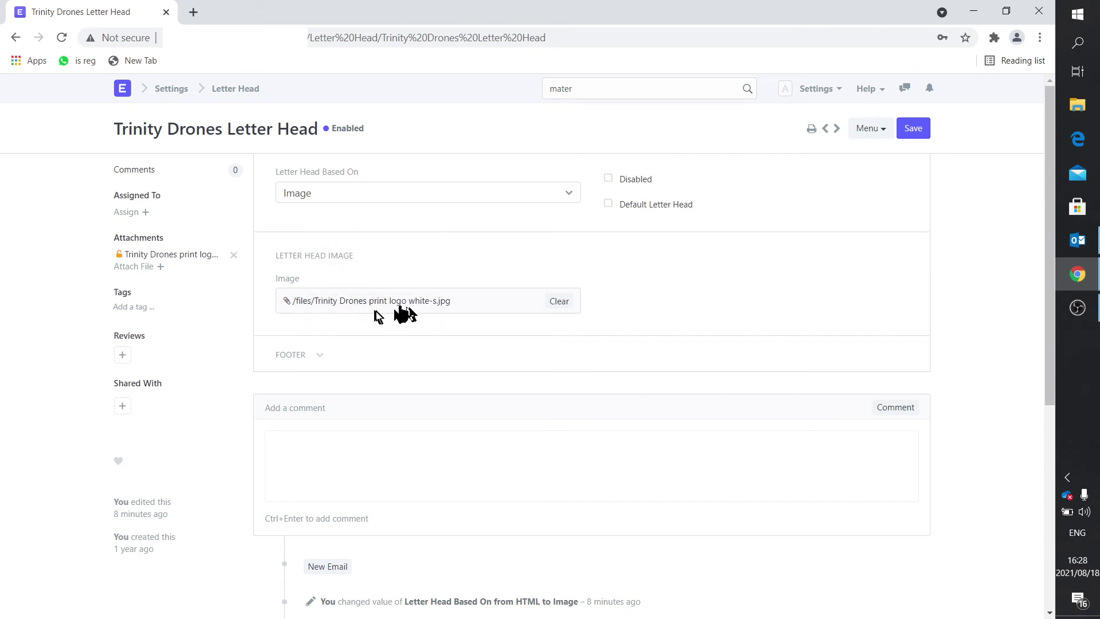
# Base the Trinity Drones letter head on HTML, preview the header and return to its HTML code
pyautogui.moveTo(358, 309)
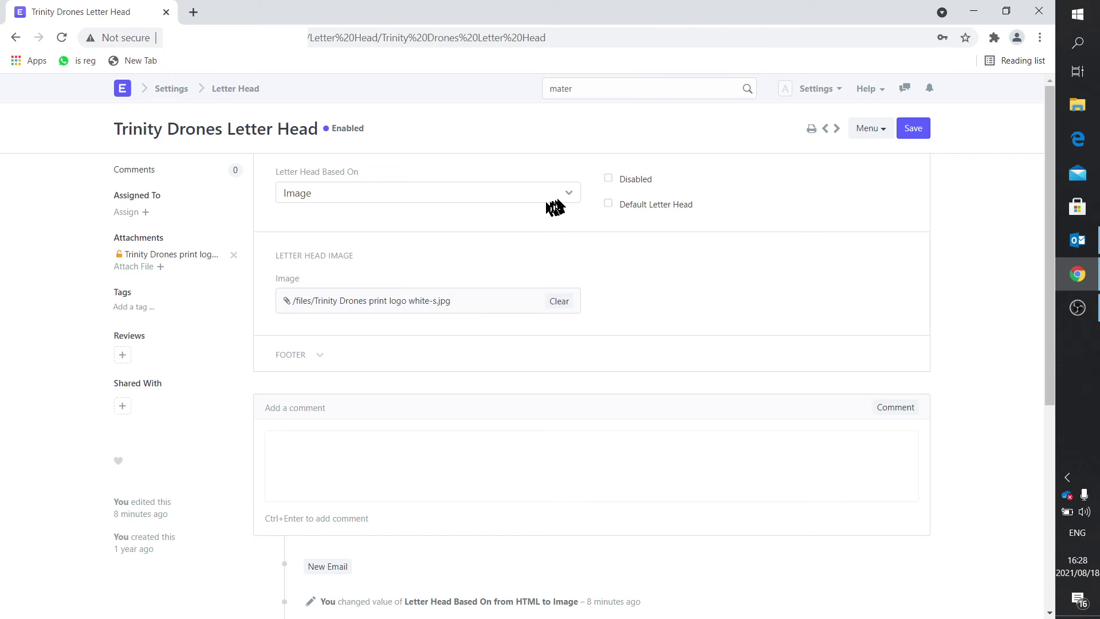
pyautogui.click(569, 193)
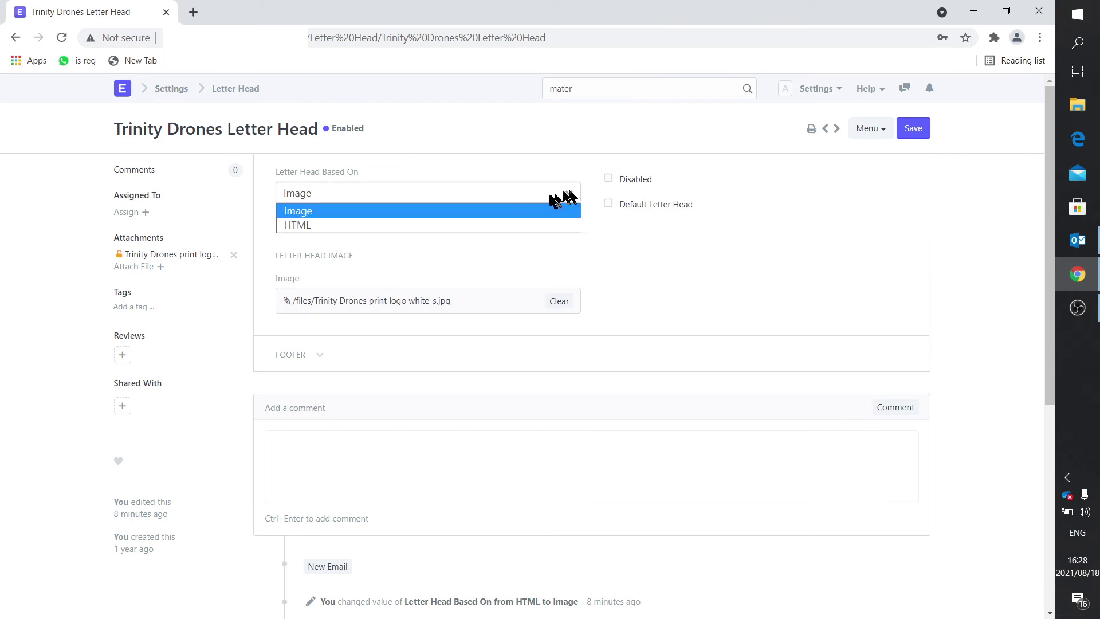
pyautogui.click(514, 225)
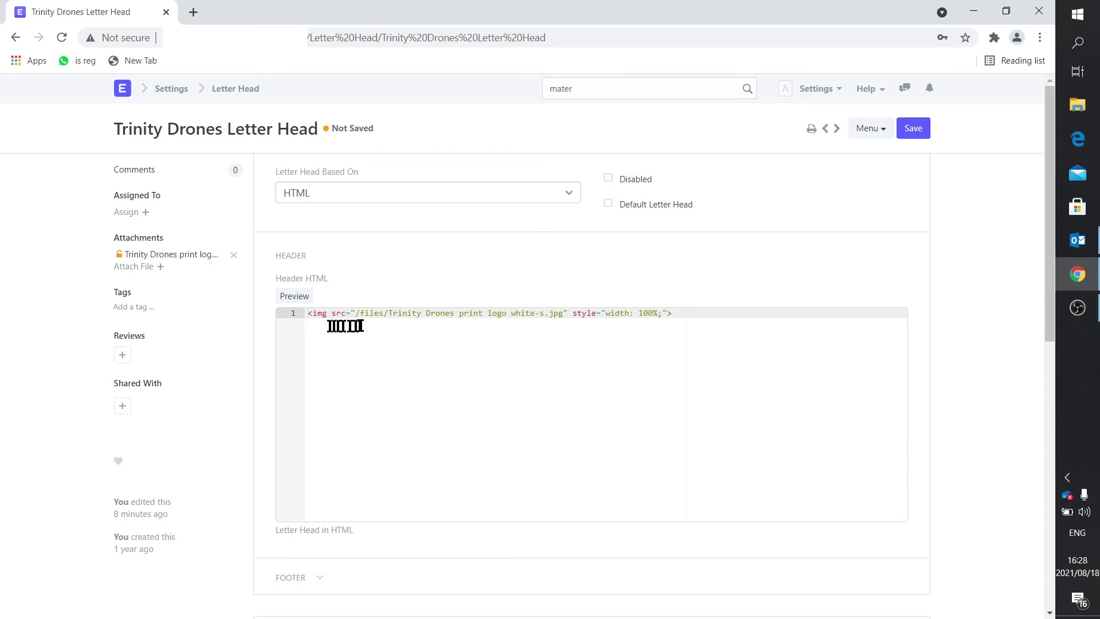
pyautogui.click(295, 298)
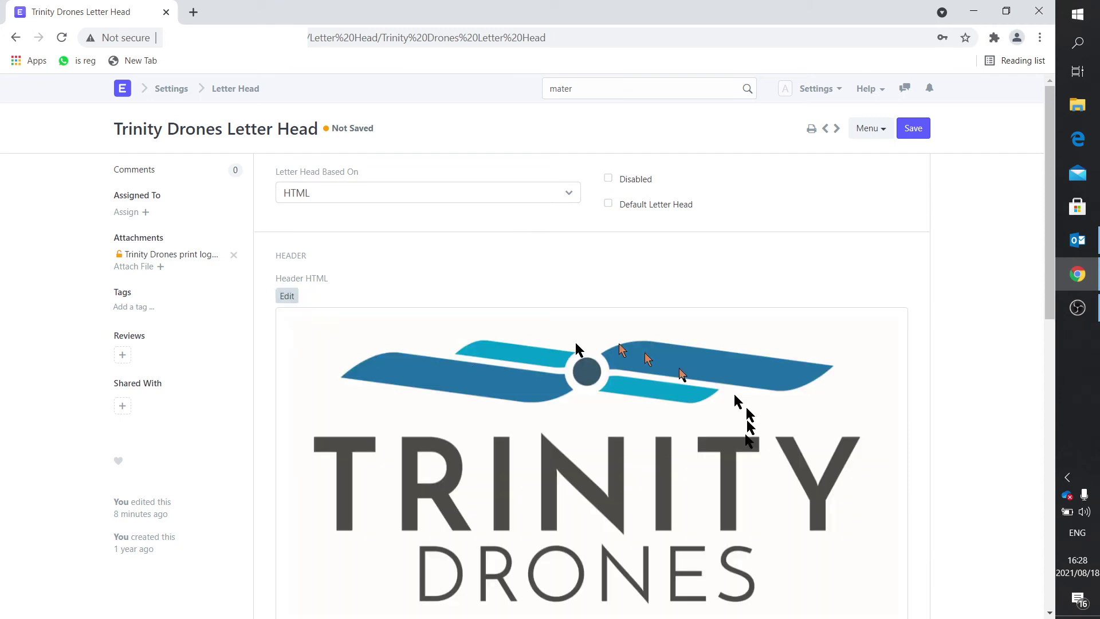
pyautogui.click(290, 297)
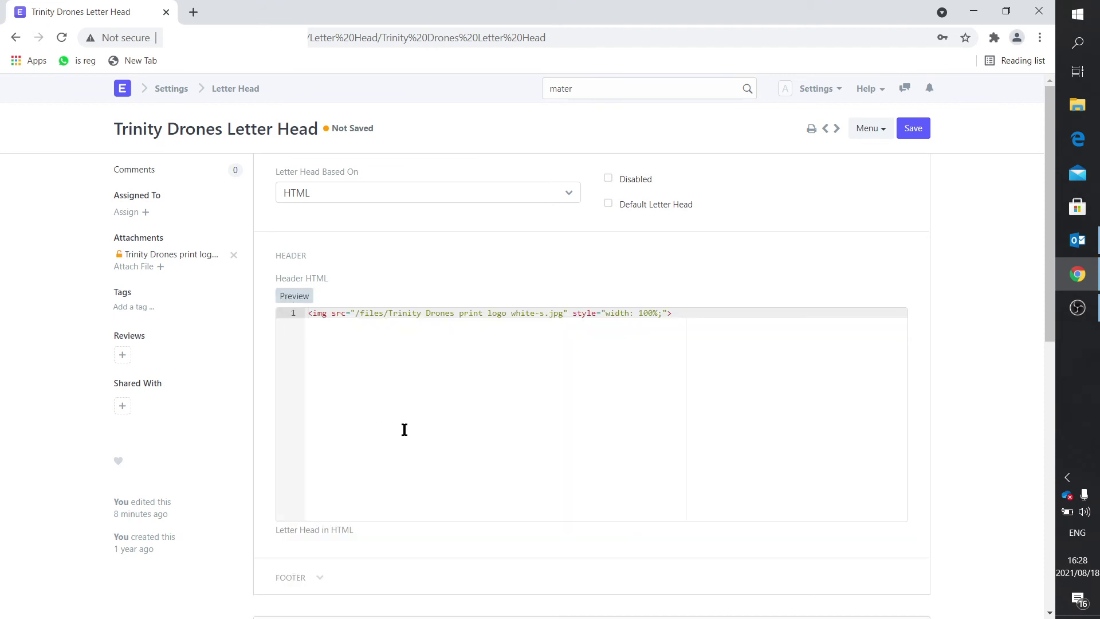
# Set the header image's style to "width: 20%; float: left;" in the HTML and save the letter head
pyautogui.click(663, 314)
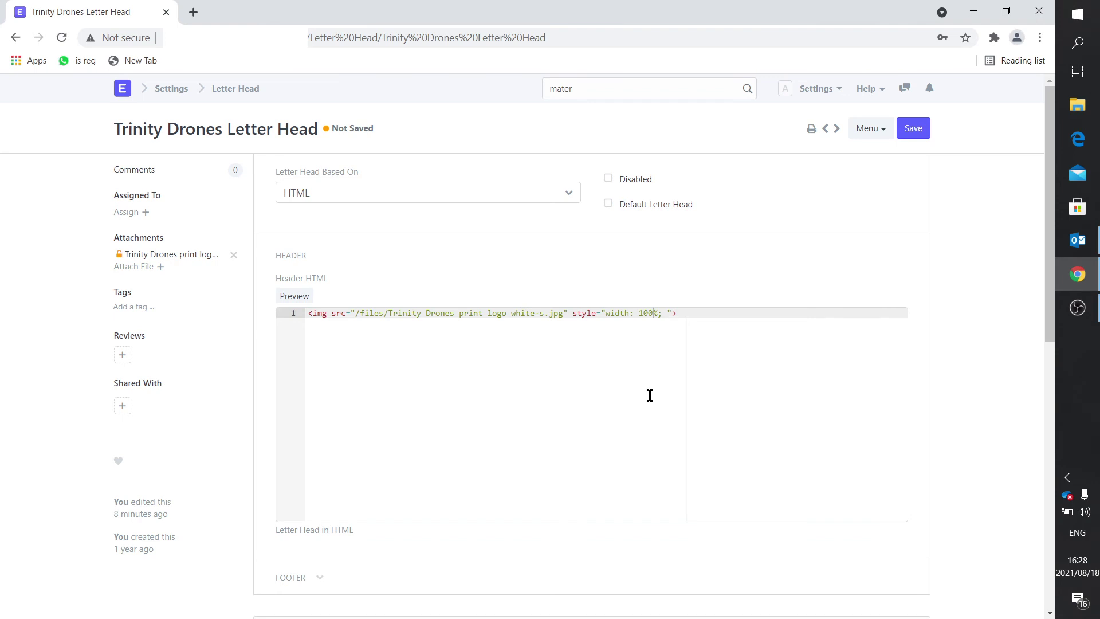
pyautogui.press('Left')
pyautogui.press('Left')
pyautogui.press('Left')
pyautogui.press('BackSpace')
pyautogui.press('BackSpace')
pyautogui.press('BackSpace')
pyautogui.write('20%; float: left;')
pyautogui.click(908, 133)
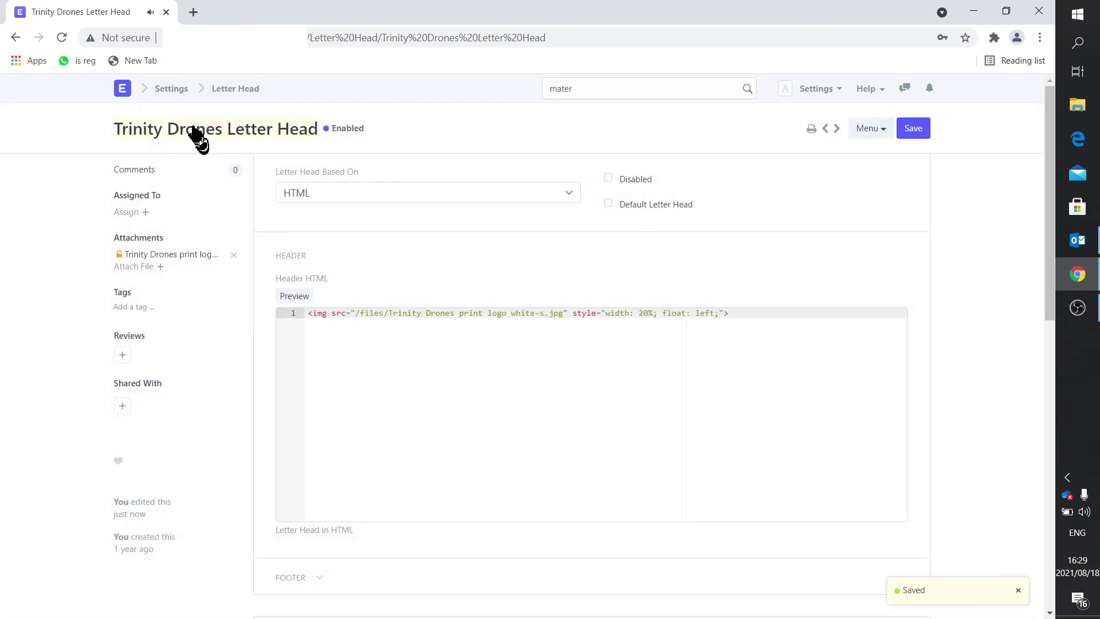
# Open the City Power purchase invoice from the Purchase Invoice list in the Buying module
pyautogui.click(126, 91)
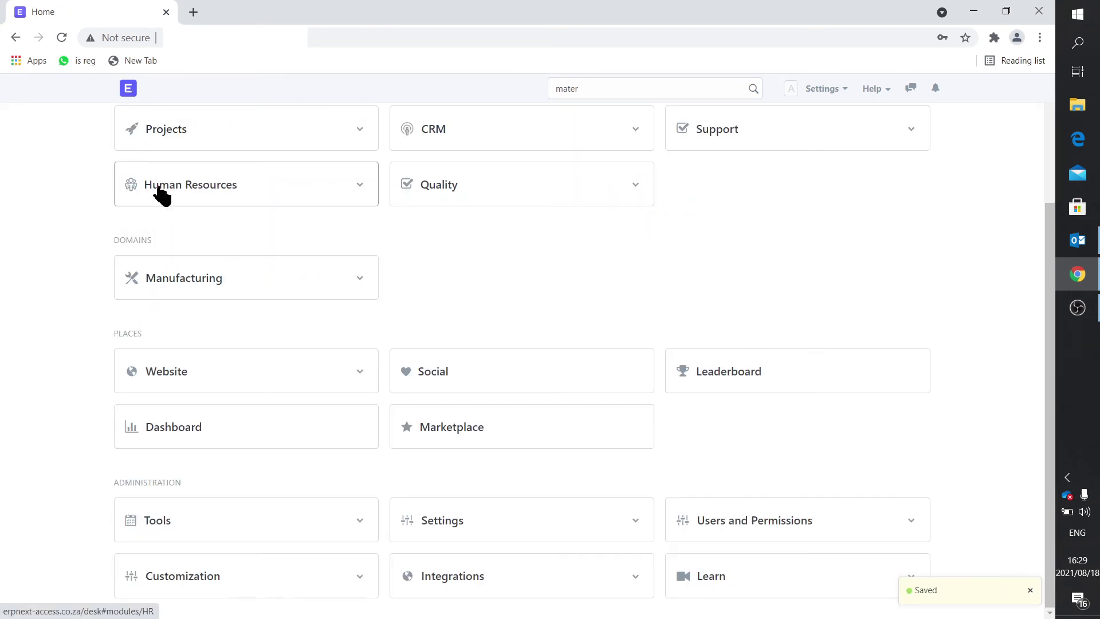
pyautogui.click(174, 234)
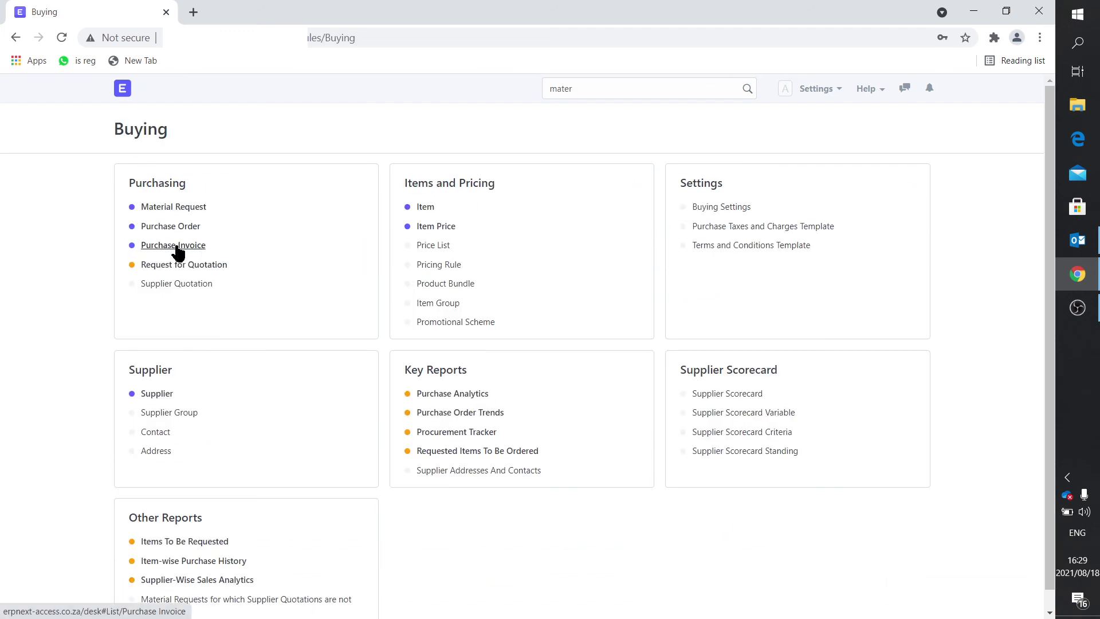
pyautogui.click(176, 246)
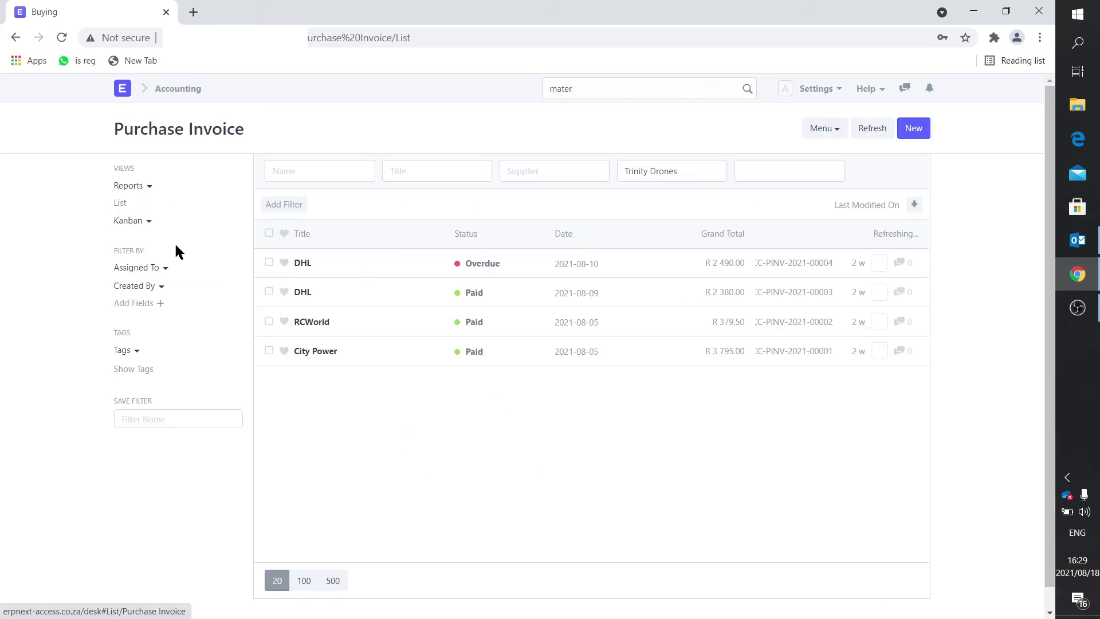
pyautogui.click(326, 352)
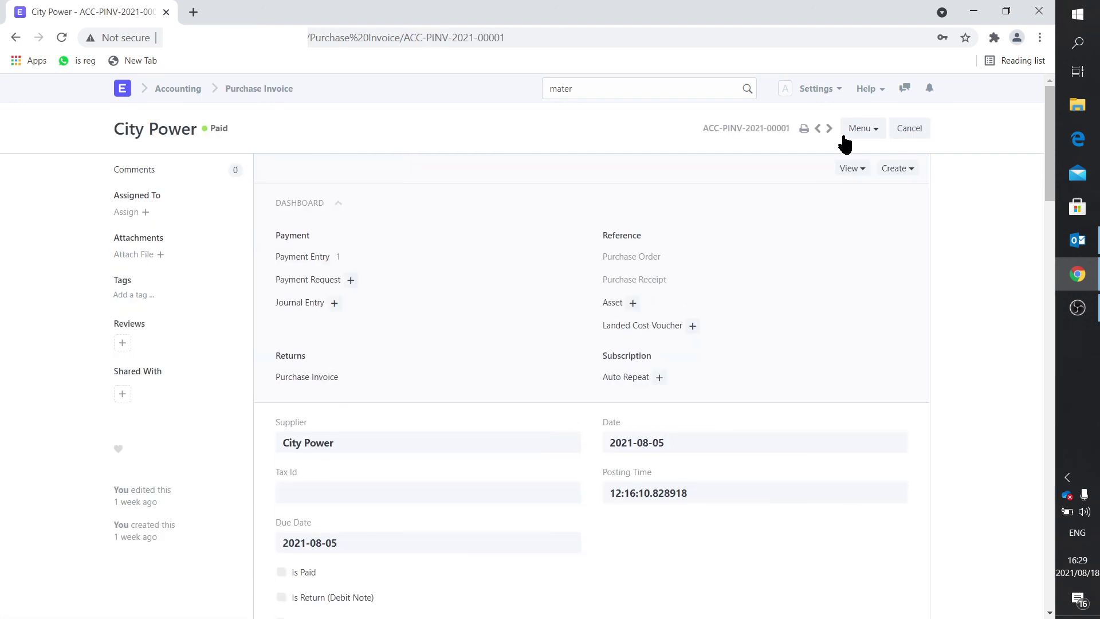
# Examine the logo's size and placement in the City Power invoice's print preview, closing it and returning to the home page when done
pyautogui.click(804, 130)
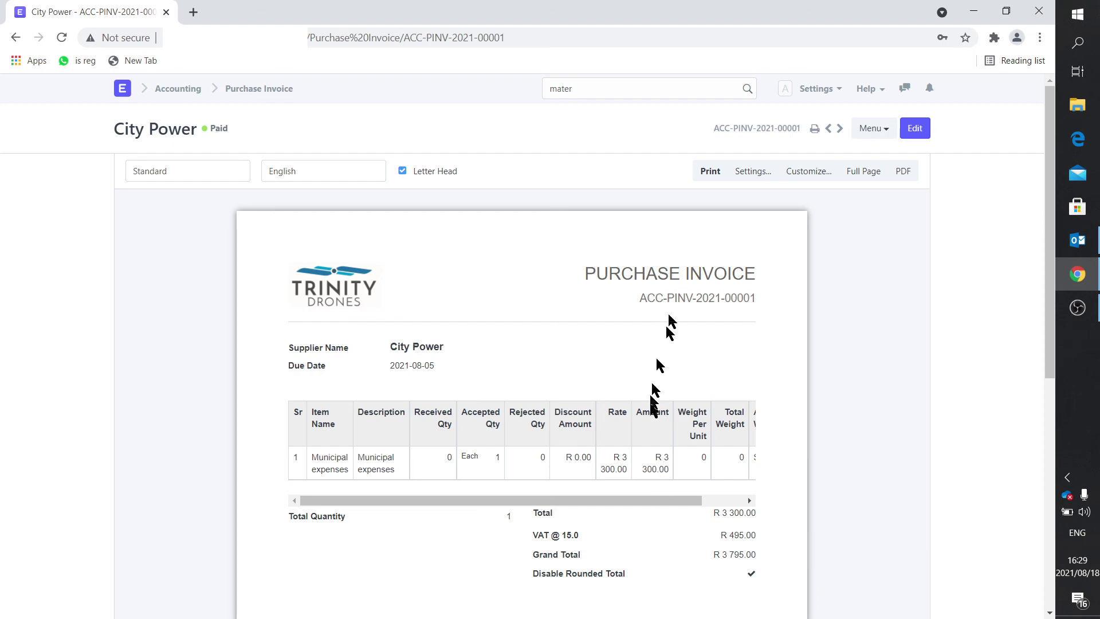
pyautogui.scroll(-2, 654, 408)
pyautogui.scroll(-3, 650, 408)
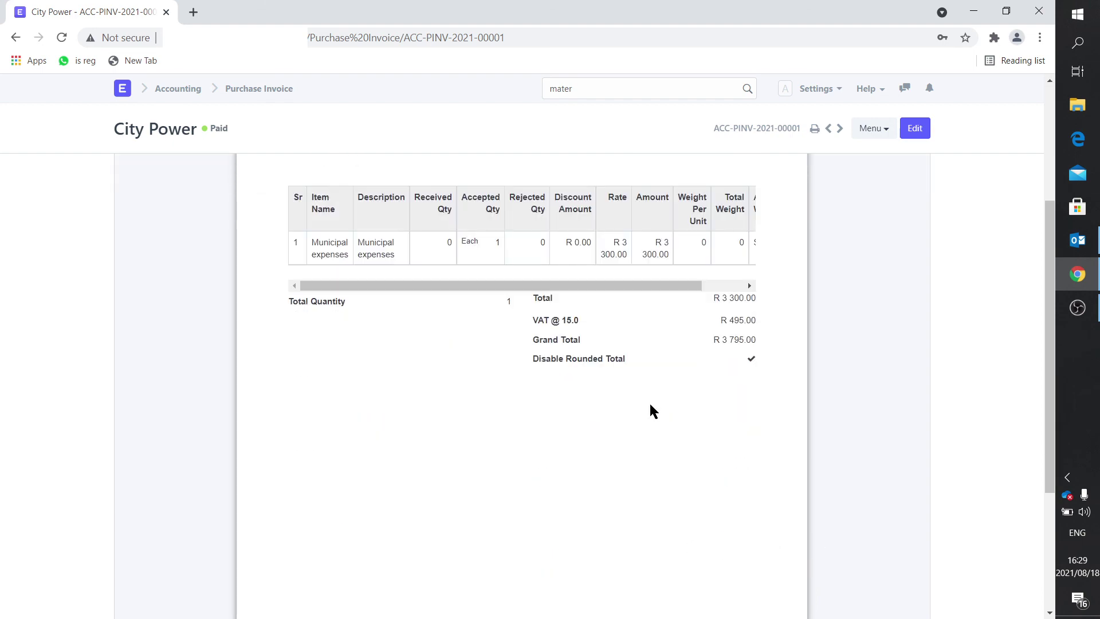
pyautogui.scroll(5, 650, 408)
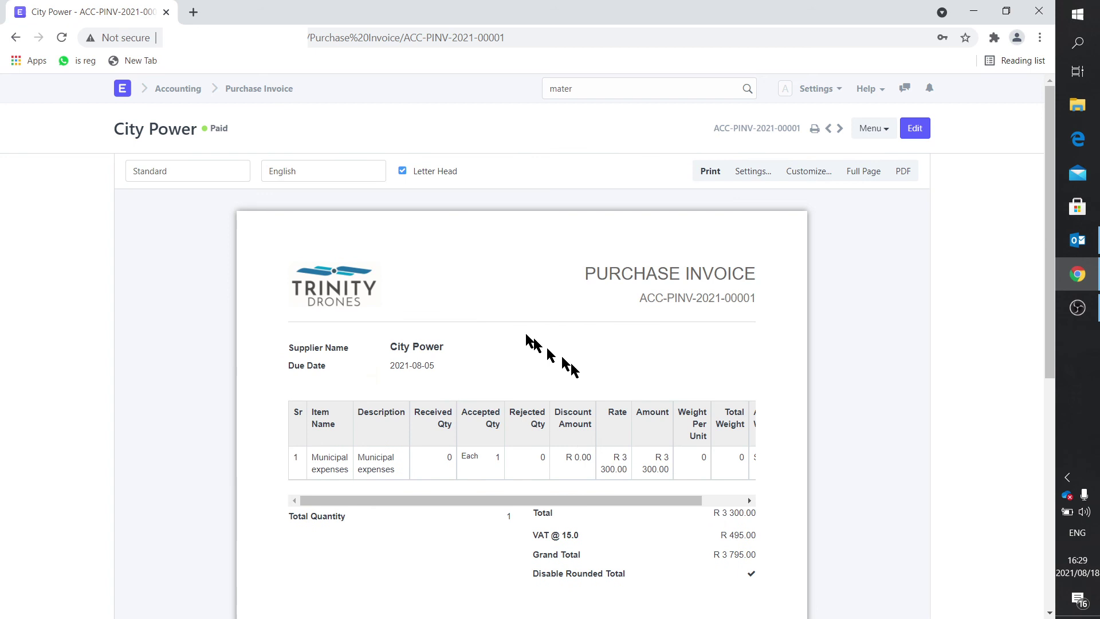
pyautogui.scroll(-2, 628, 441)
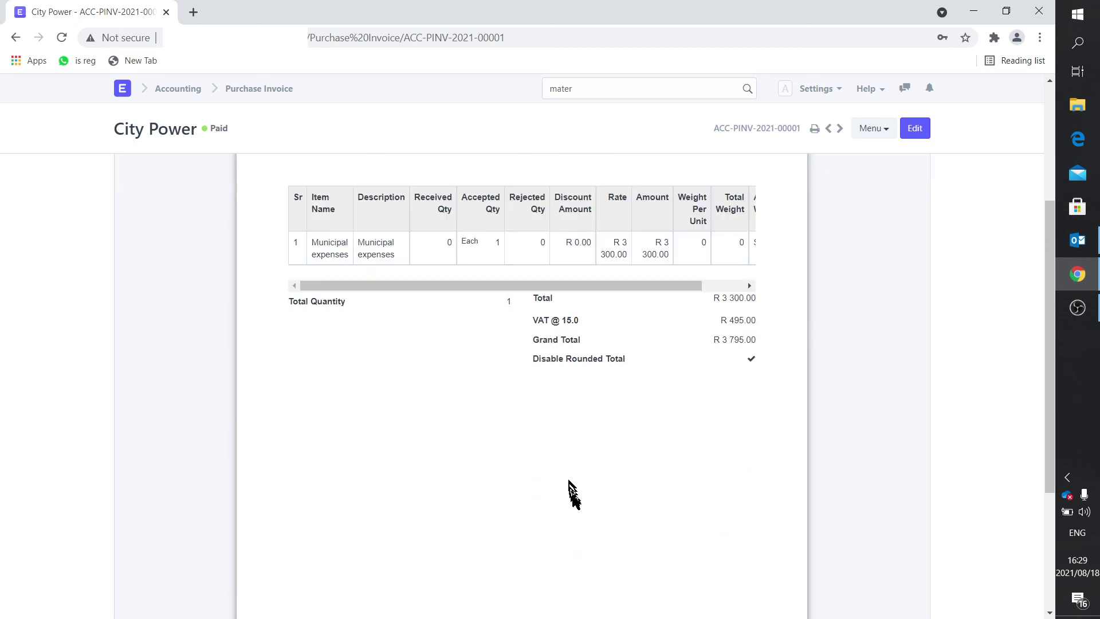
pyautogui.scroll(-1, 570, 492)
pyautogui.scroll(2, 575, 490)
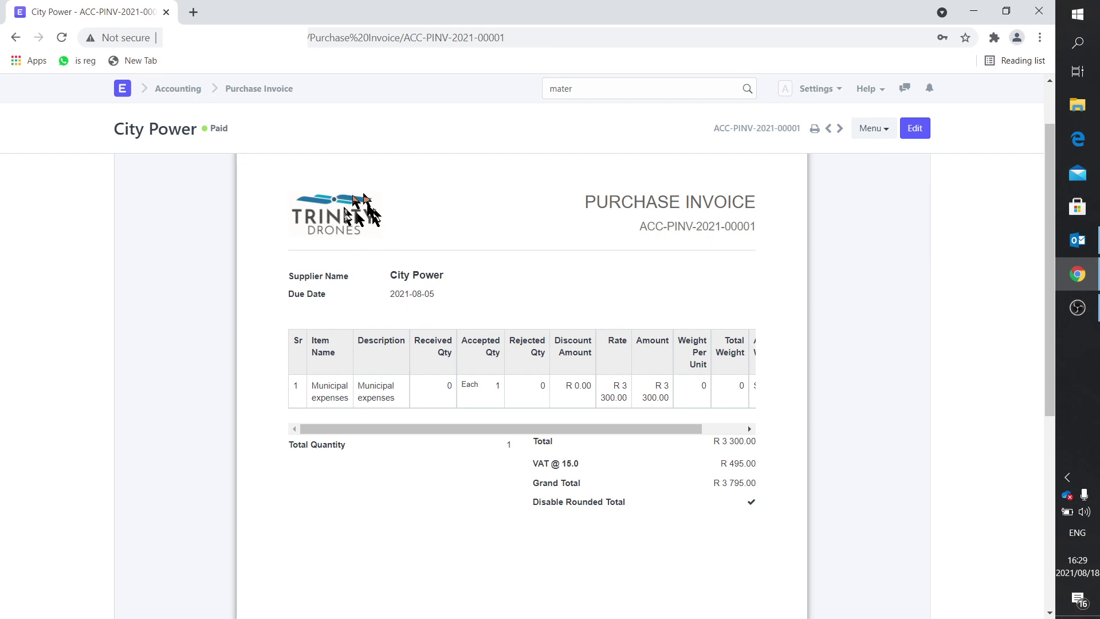
pyautogui.scroll(2, 587, 332)
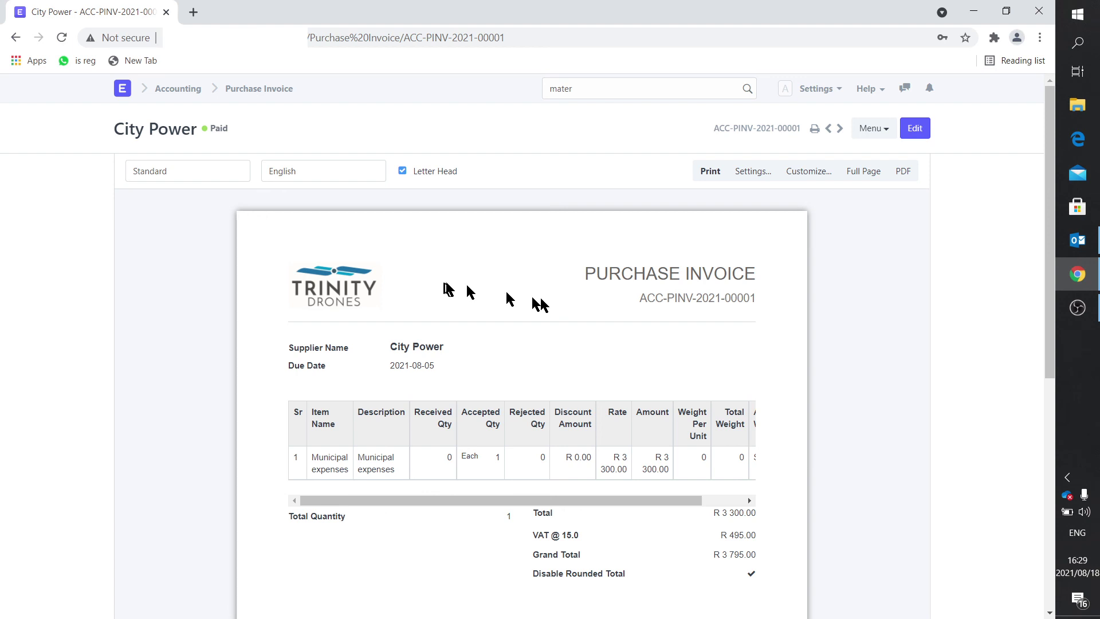
pyautogui.click(815, 130)
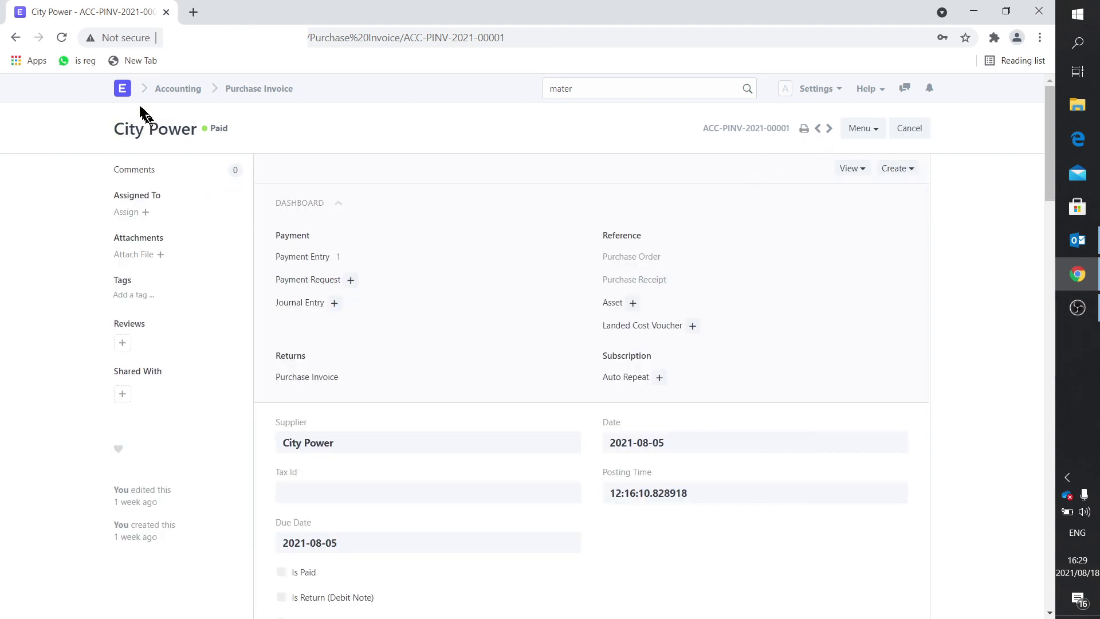
pyautogui.click(125, 92)
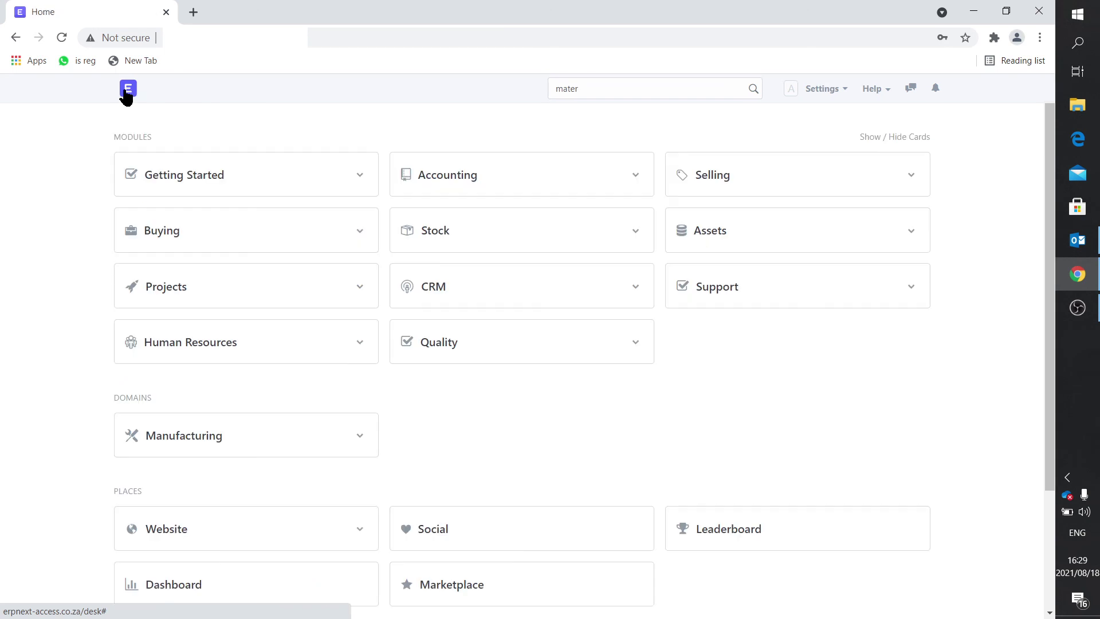